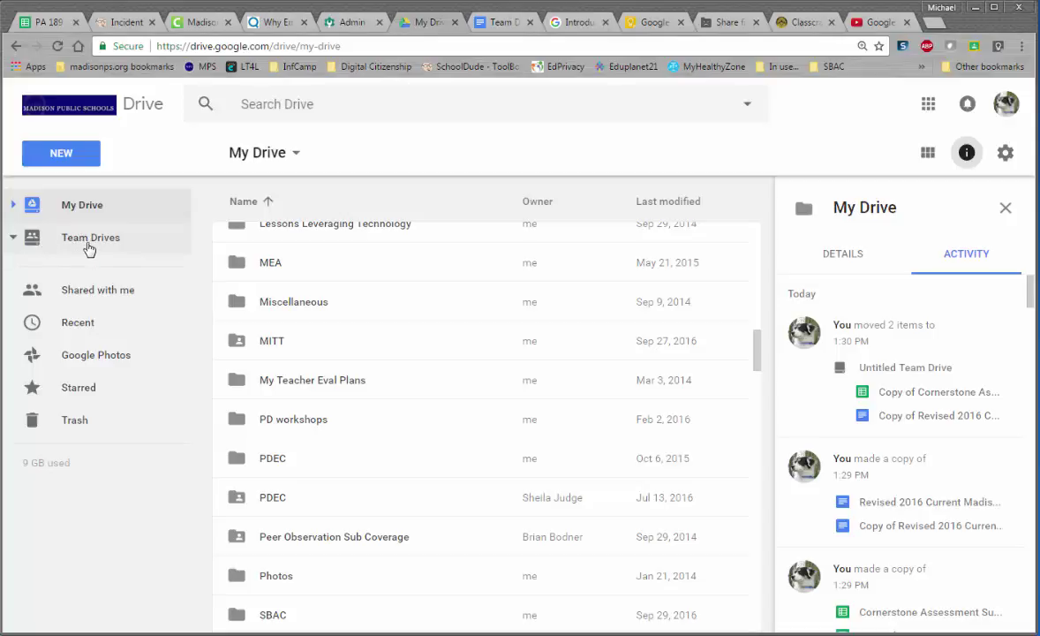
Look over the Team Drives section and browse the folders stored in My Drive
click(92, 239)
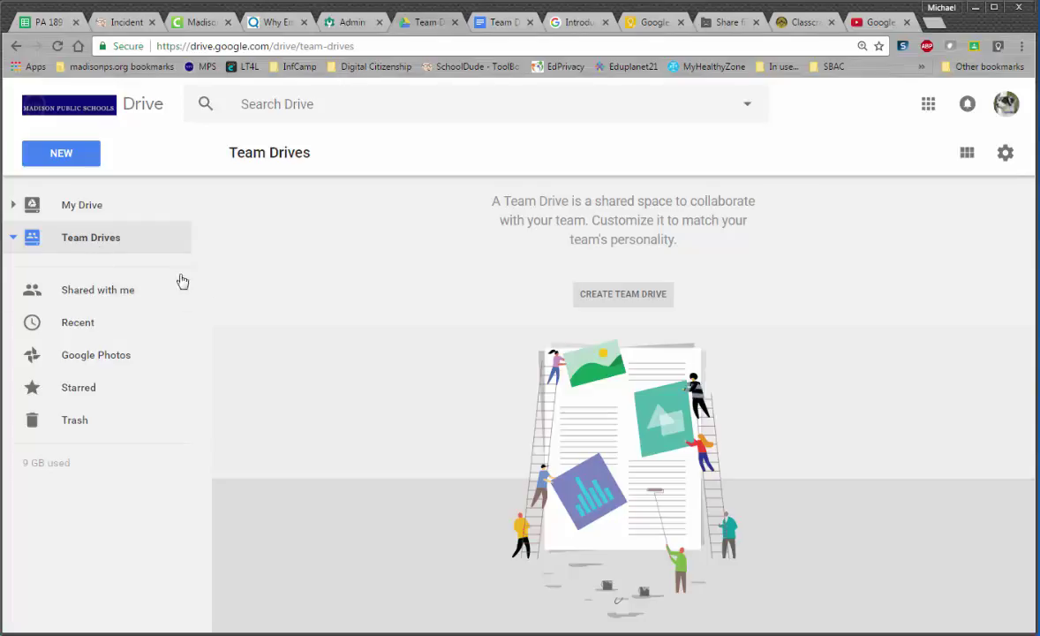
click(77, 214)
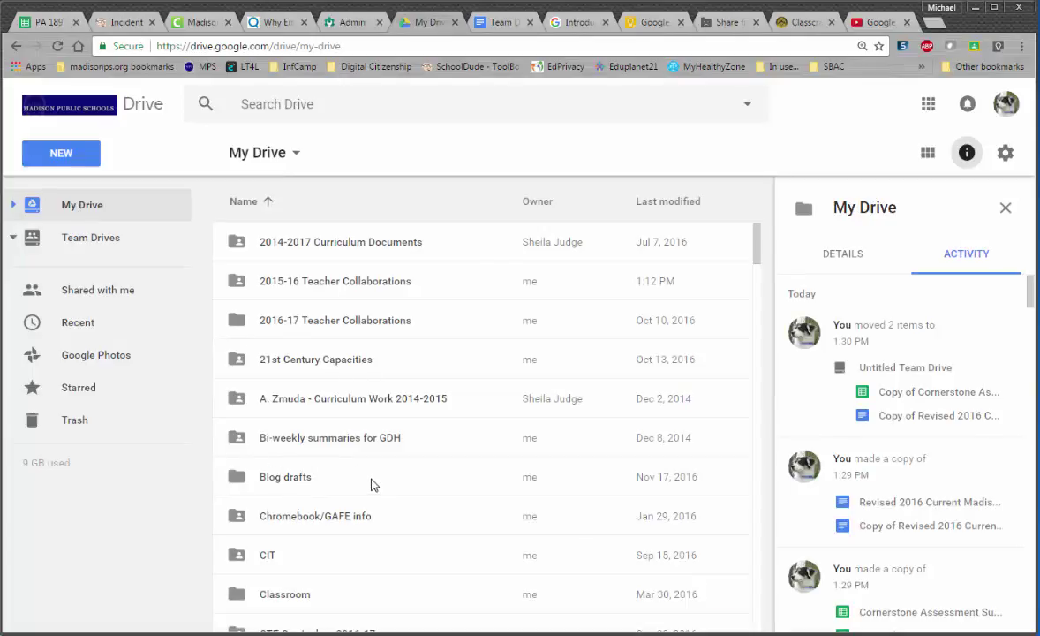
scroll(307, 450, down, 1)
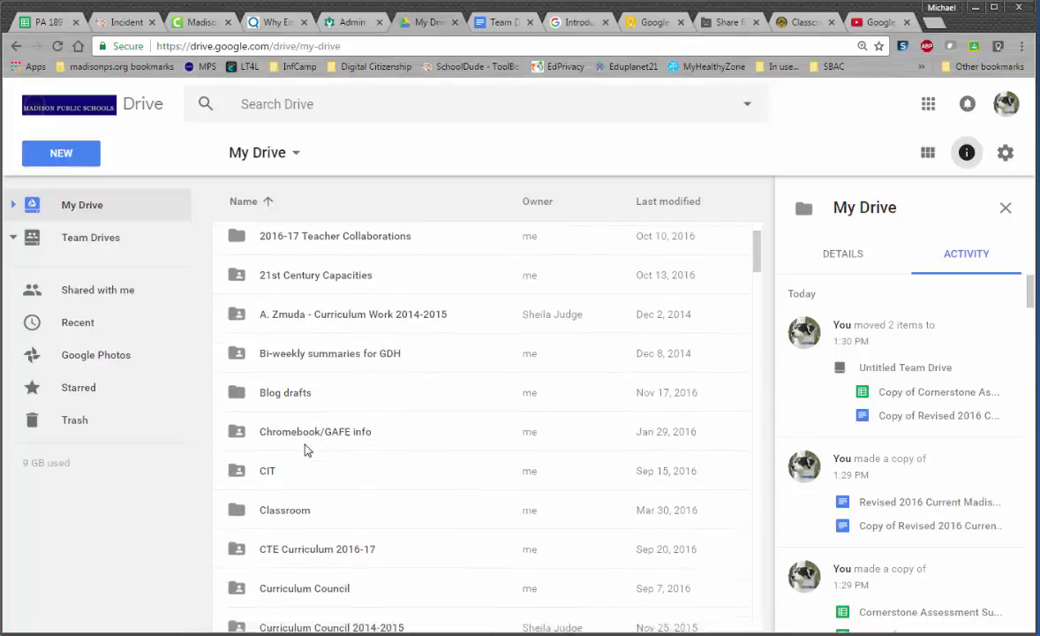
scroll(306, 450, down, 3)
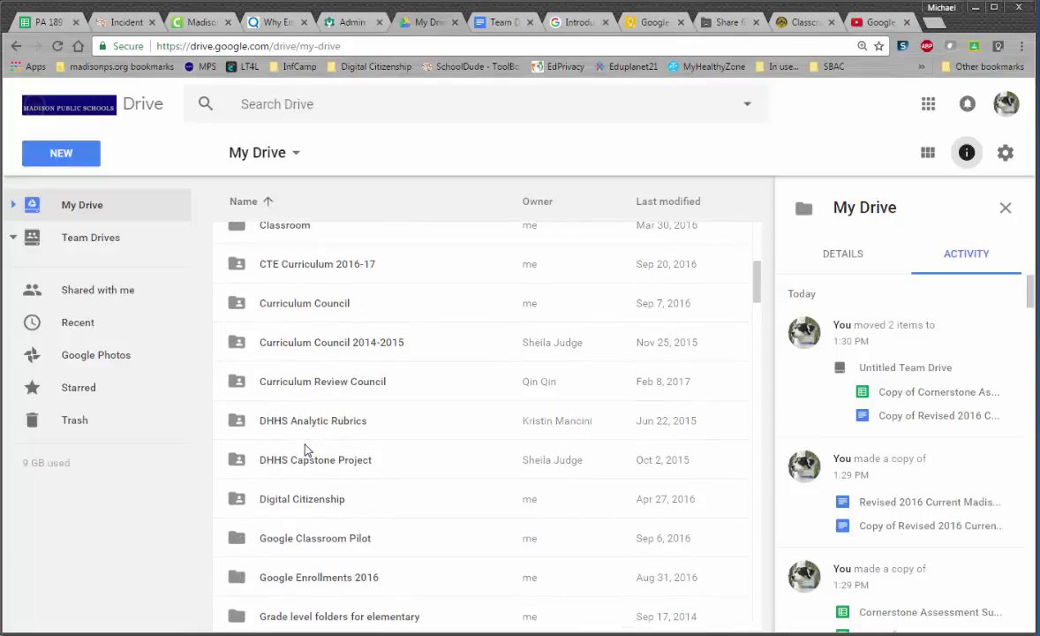
scroll(306, 450, down, 3)
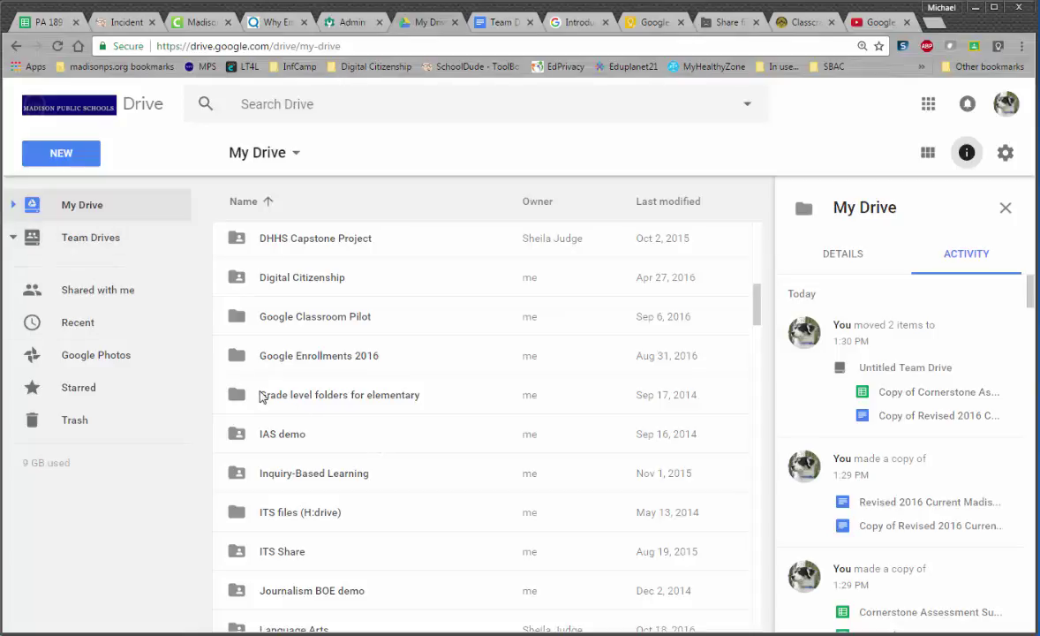
scroll(232, 395, down, 2)
Create a new Team Drive named after its two members
click(91, 250)
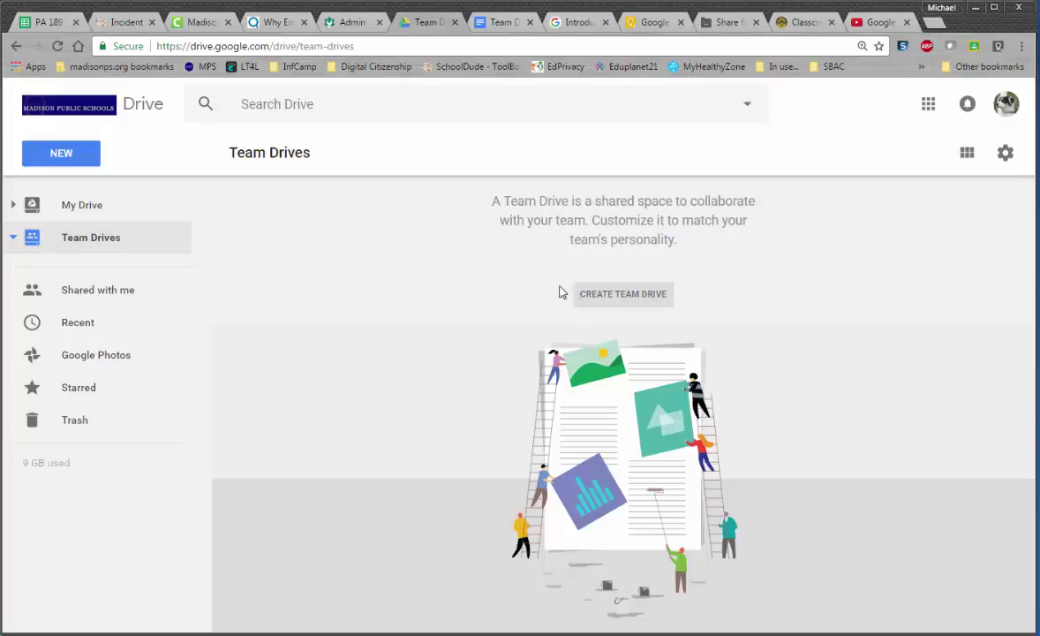
click(601, 298)
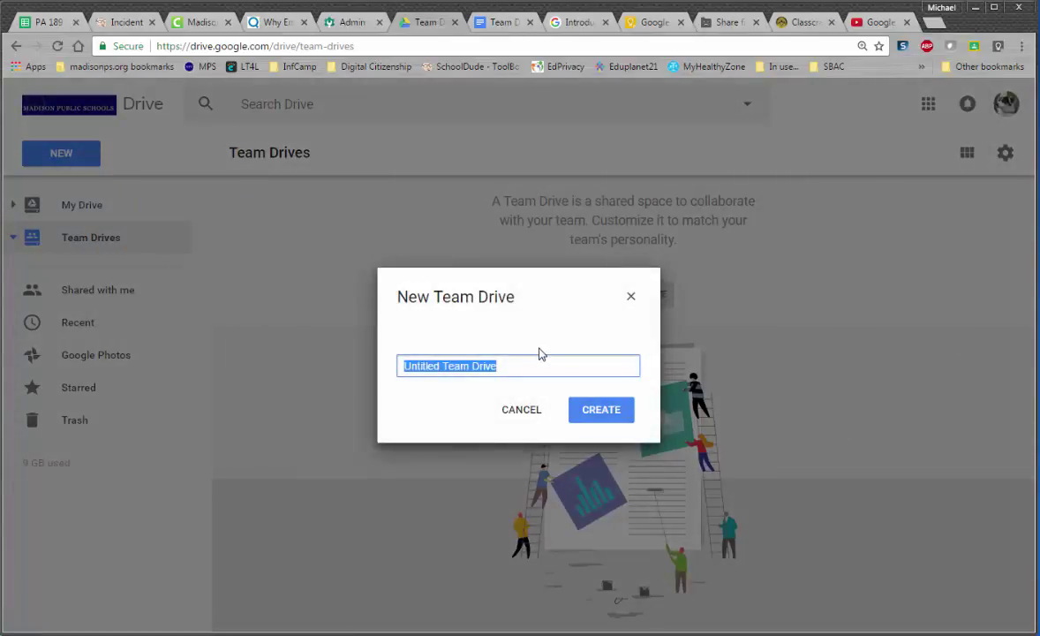
text(Mi)
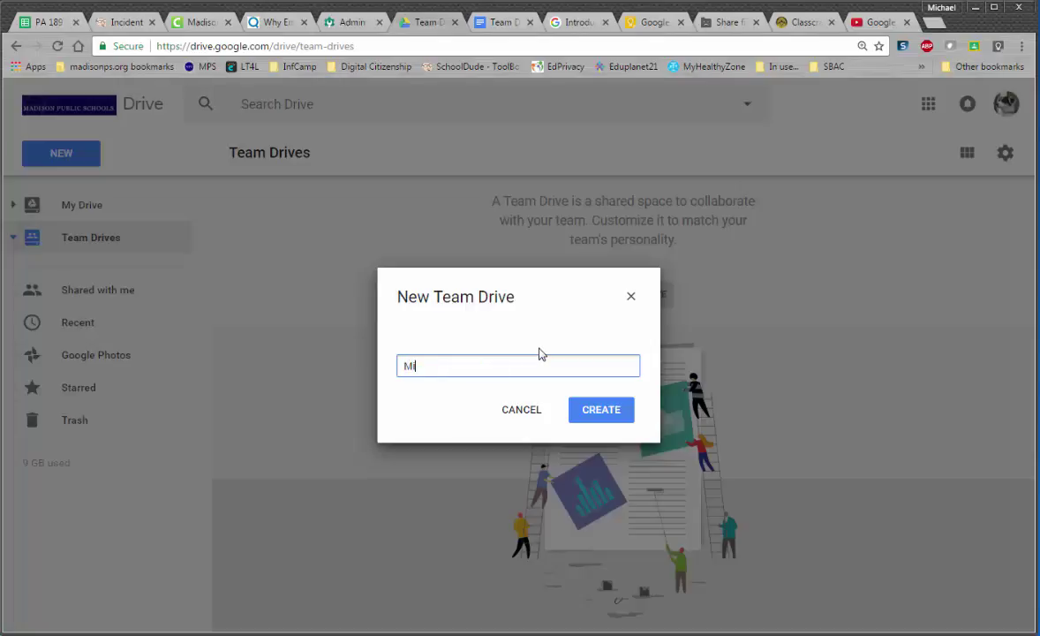
text(ke And John's Team Drive)
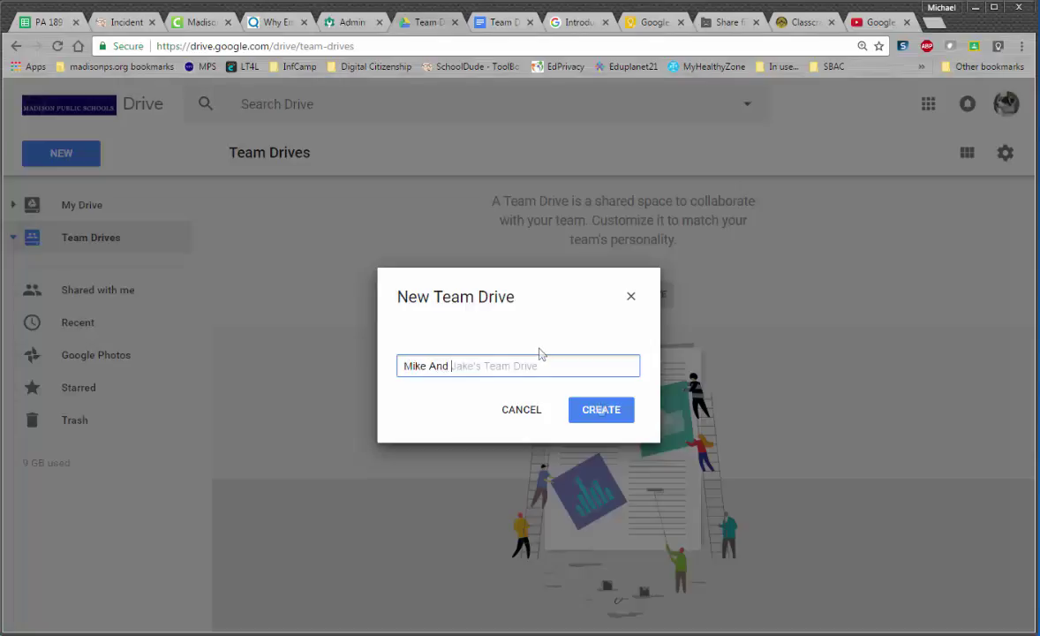
click(601, 409)
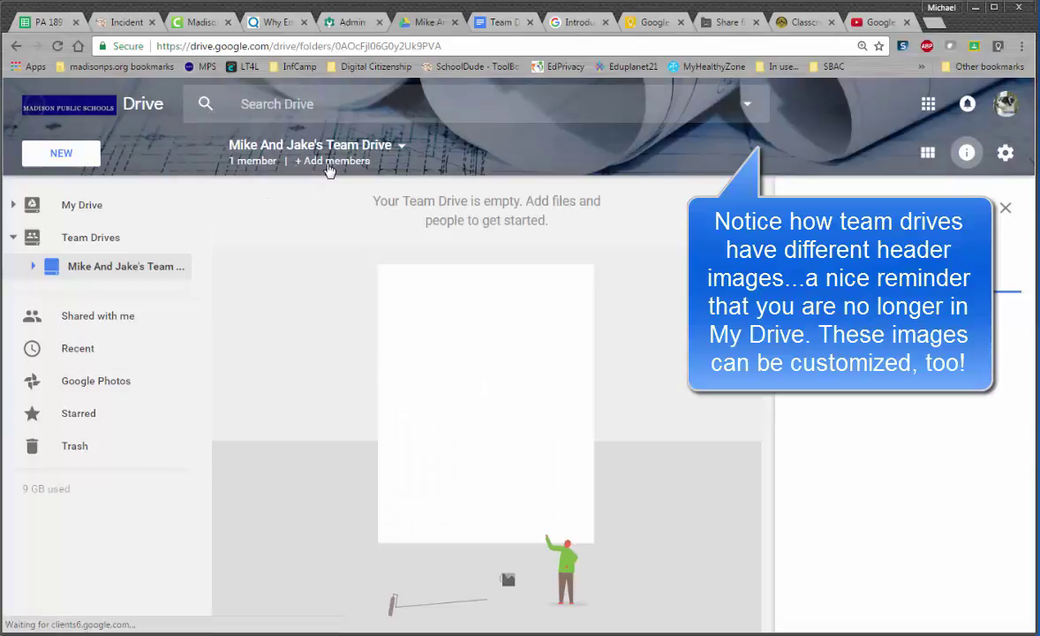
Add a colleague by e-mail as a member of the new Team Drive with Full access, skipping the notification
click(332, 166)
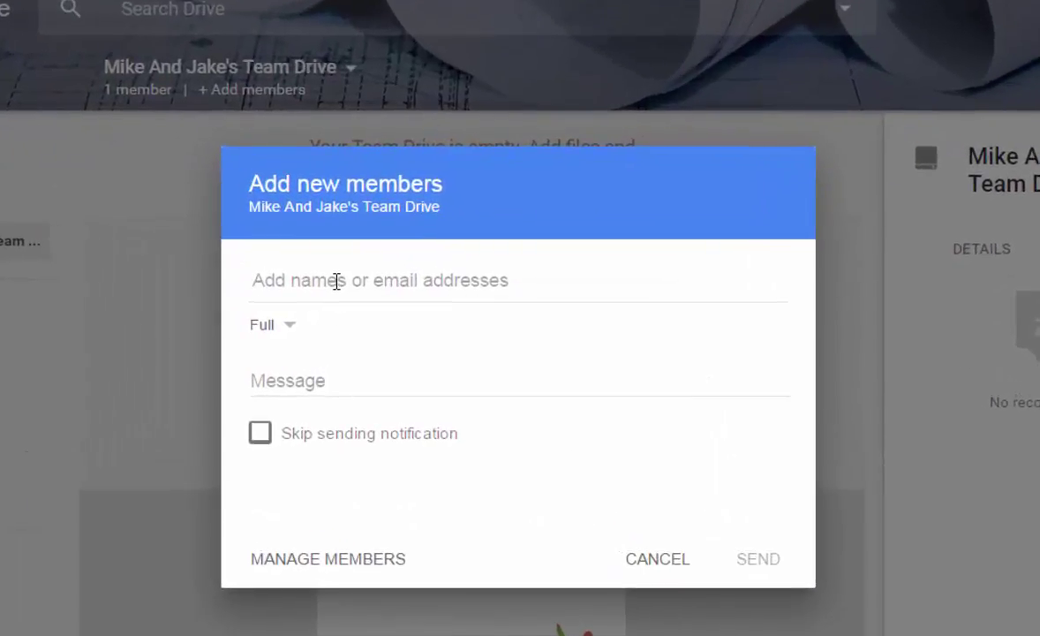
click(336, 281)
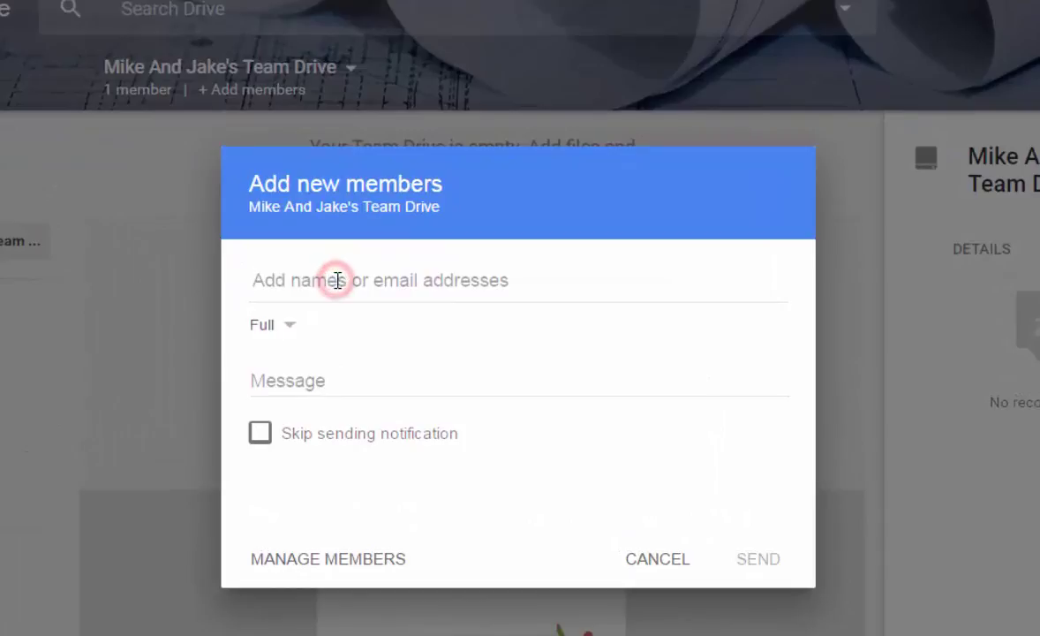
text(sici)
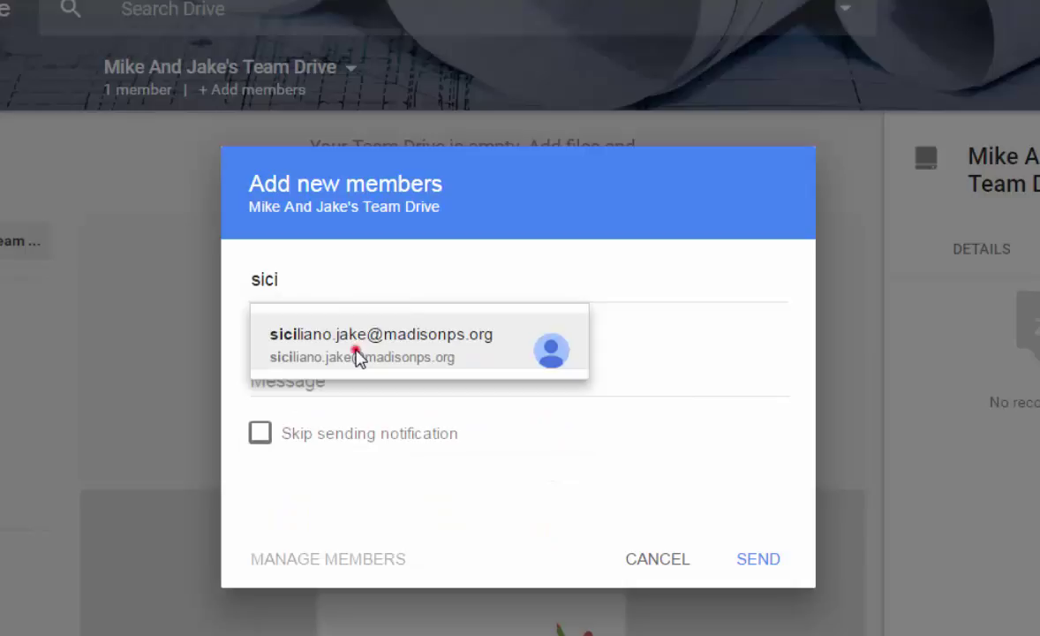
click(356, 352)
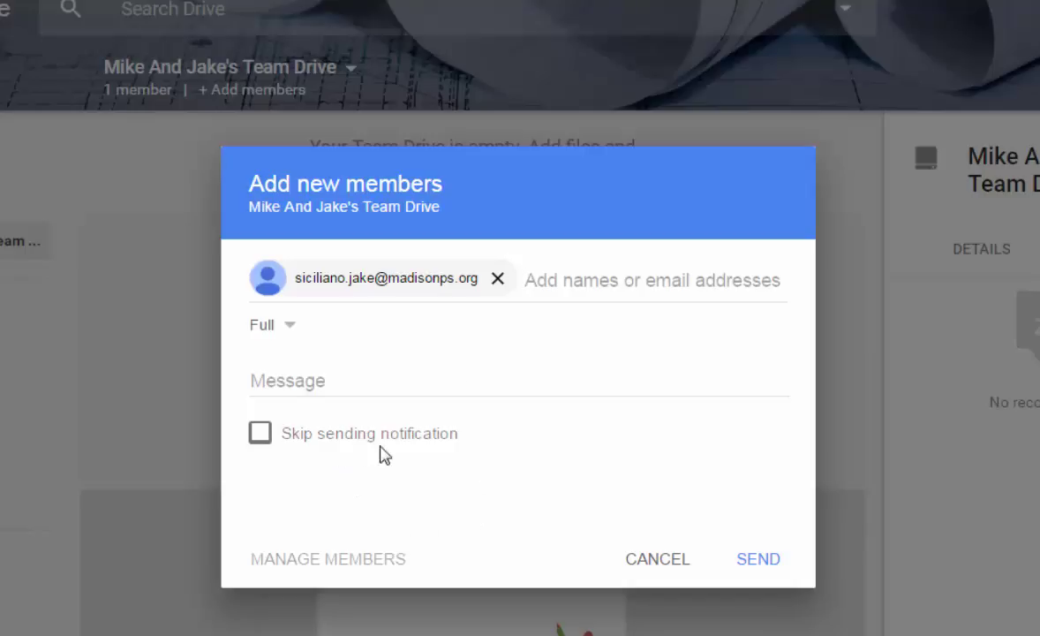
click(260, 436)
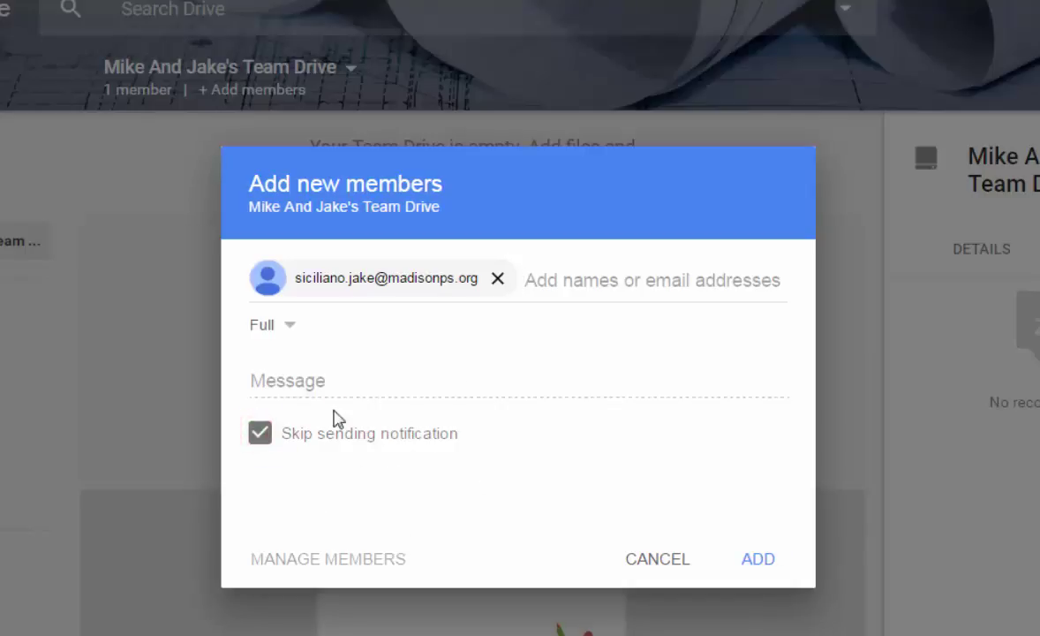
click(288, 329)
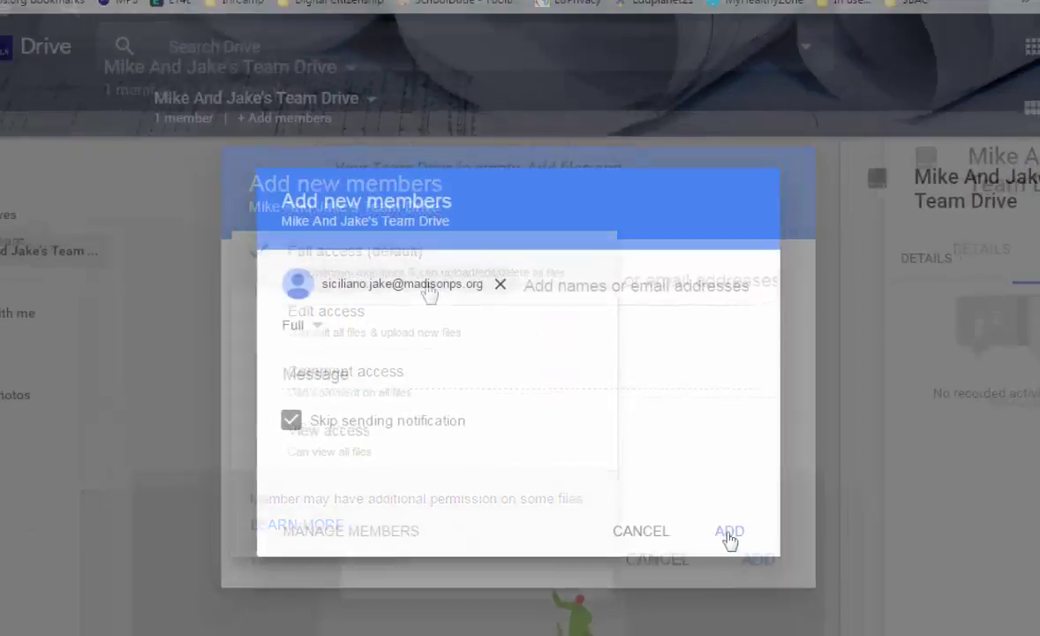
click(758, 563)
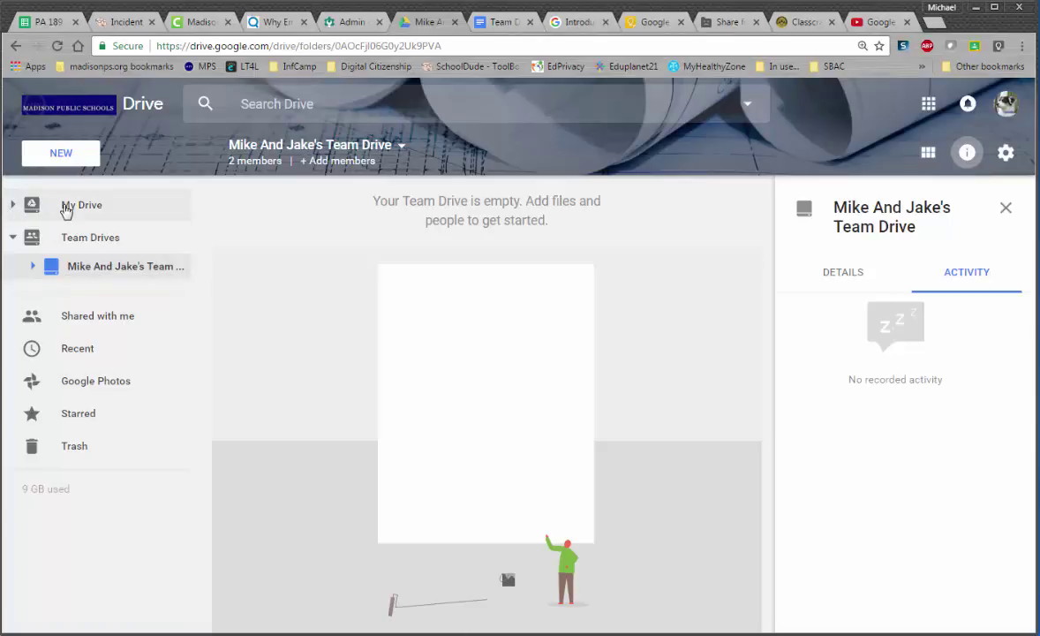
Move the BYOD workshop presentation from the PD workshops folder in My Drive into the new Team Drive
click(66, 206)
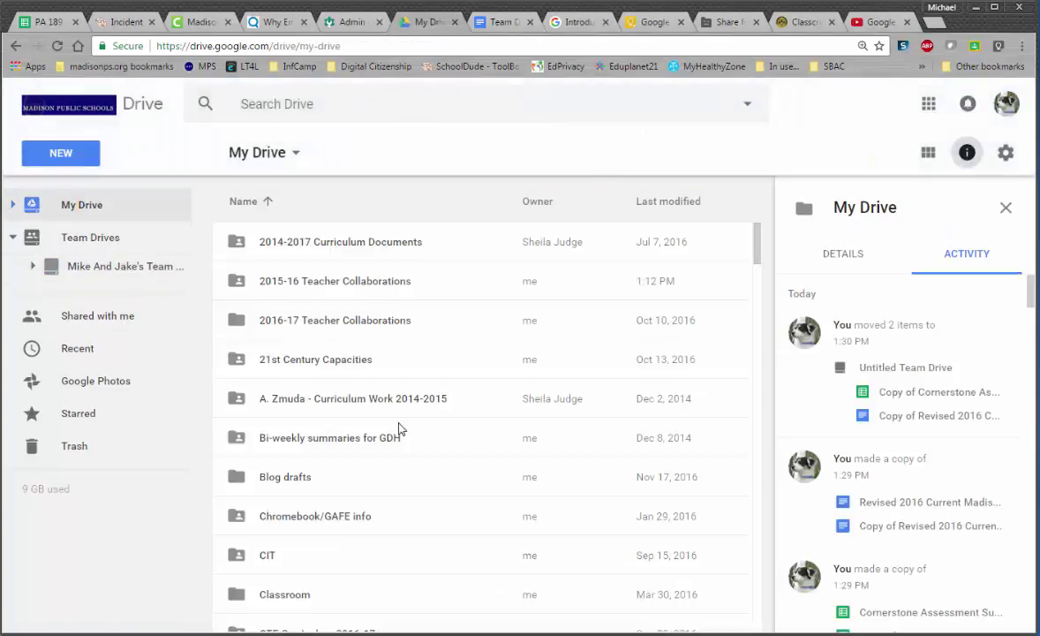
scroll(399, 430, down, 2)
scroll(399, 430, down, 15)
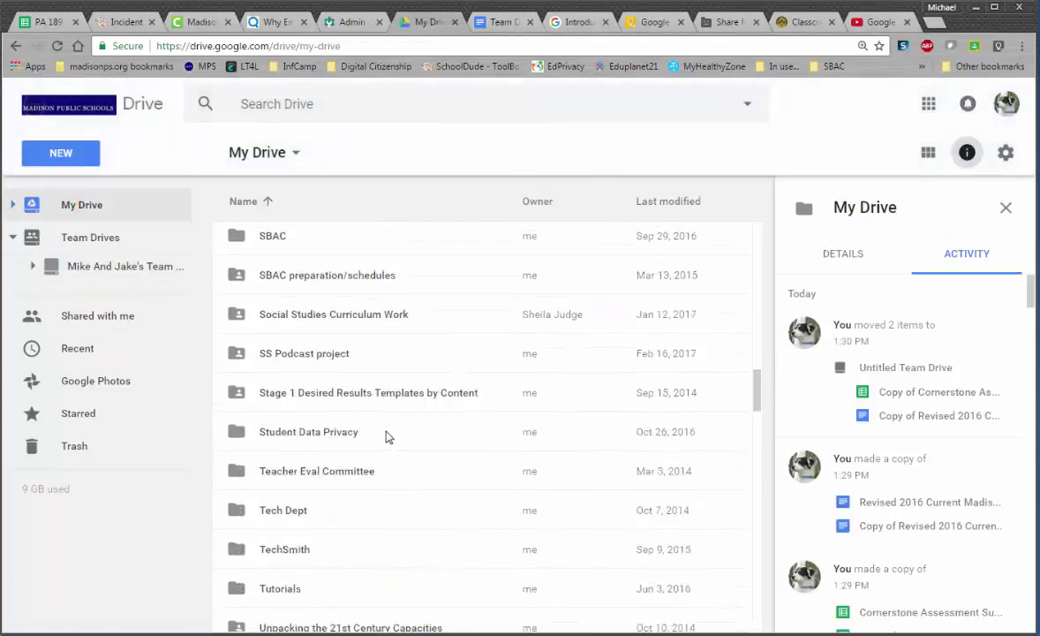
scroll(379, 428, up, 5)
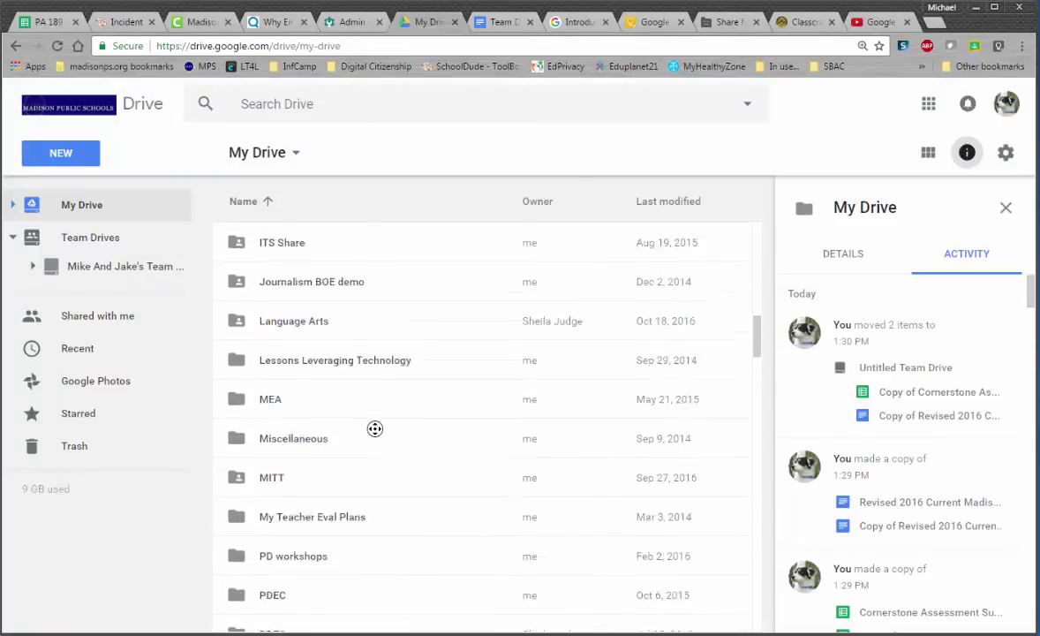
click(313, 344)
double_click(312, 345)
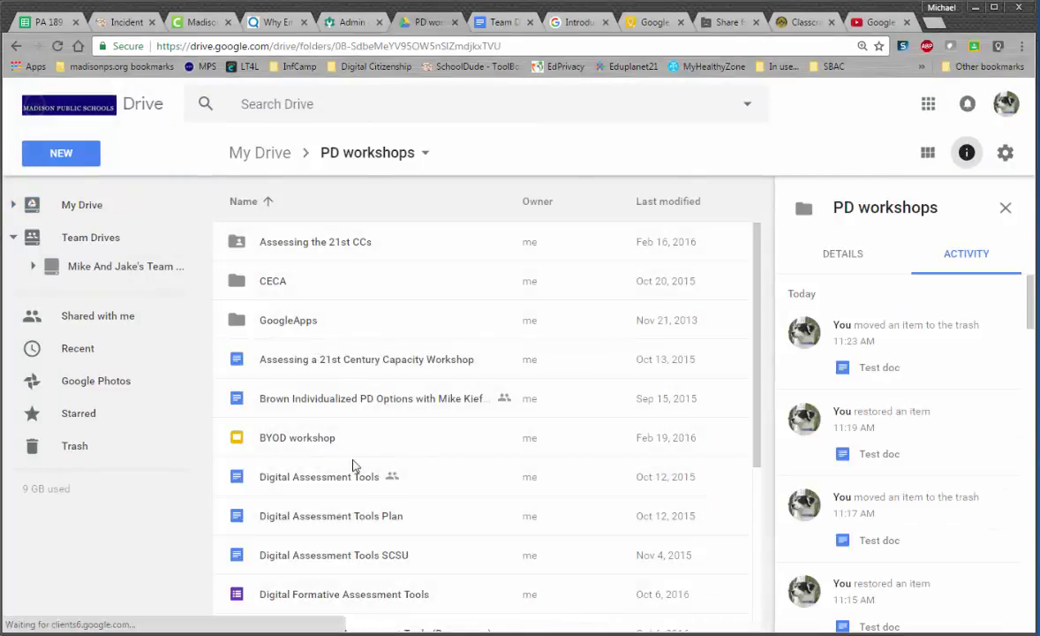
drag(281, 440, 73, 274)
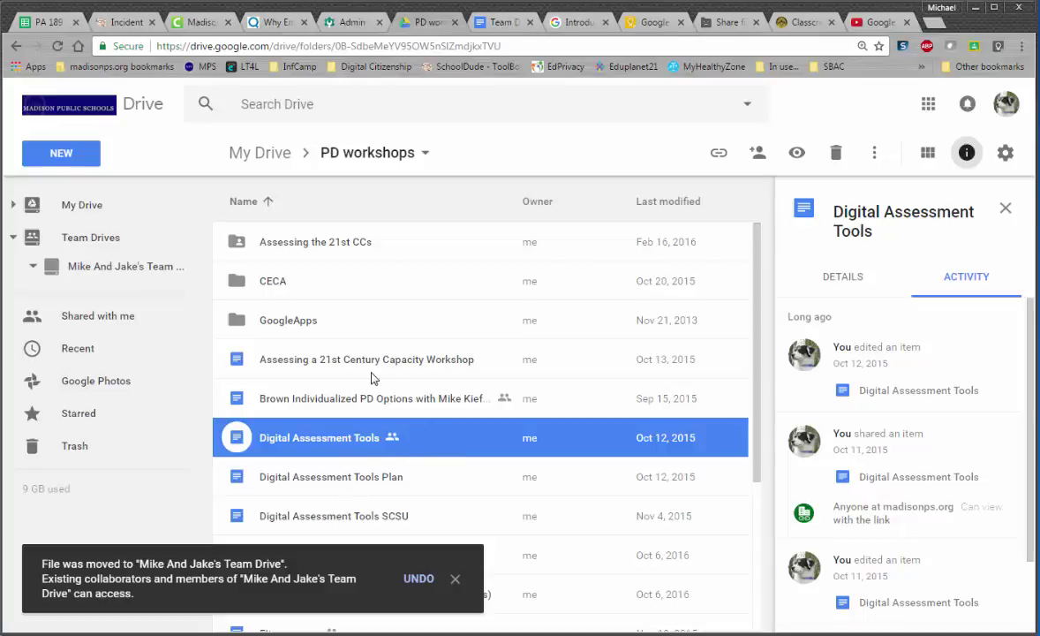
Bring up the delete-for-everyone confirmation for BYOD workshop in the Team Drive and cancel it
click(78, 268)
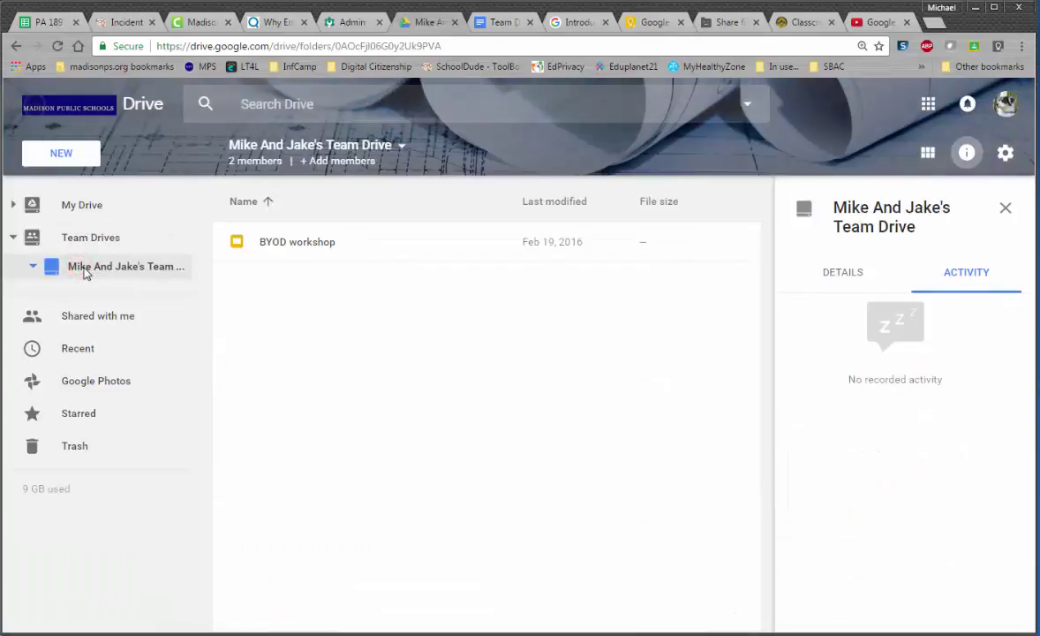
right_click(331, 254)
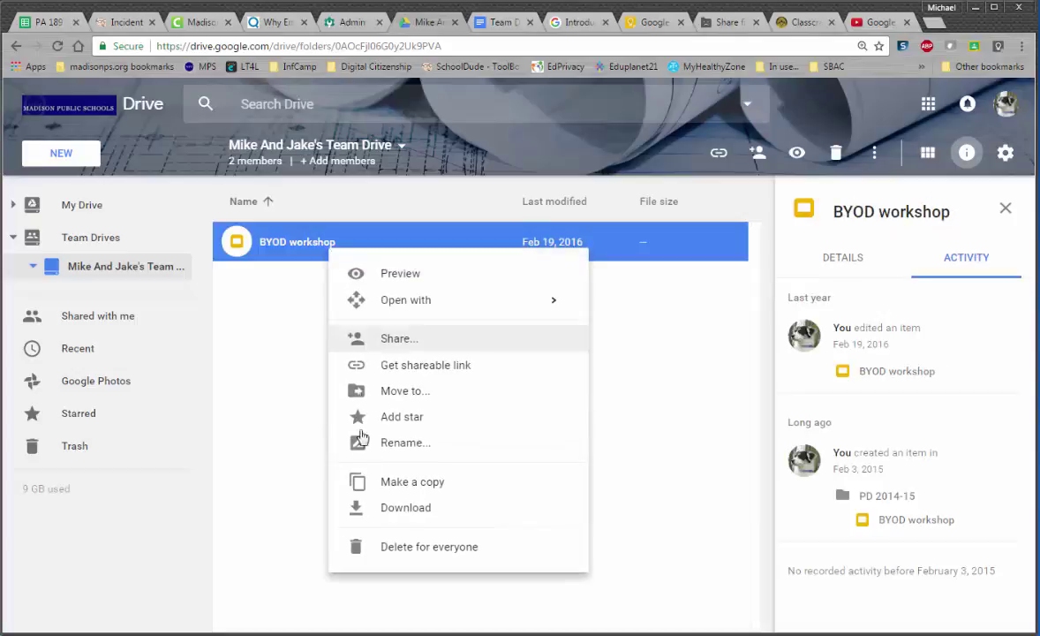
click(413, 549)
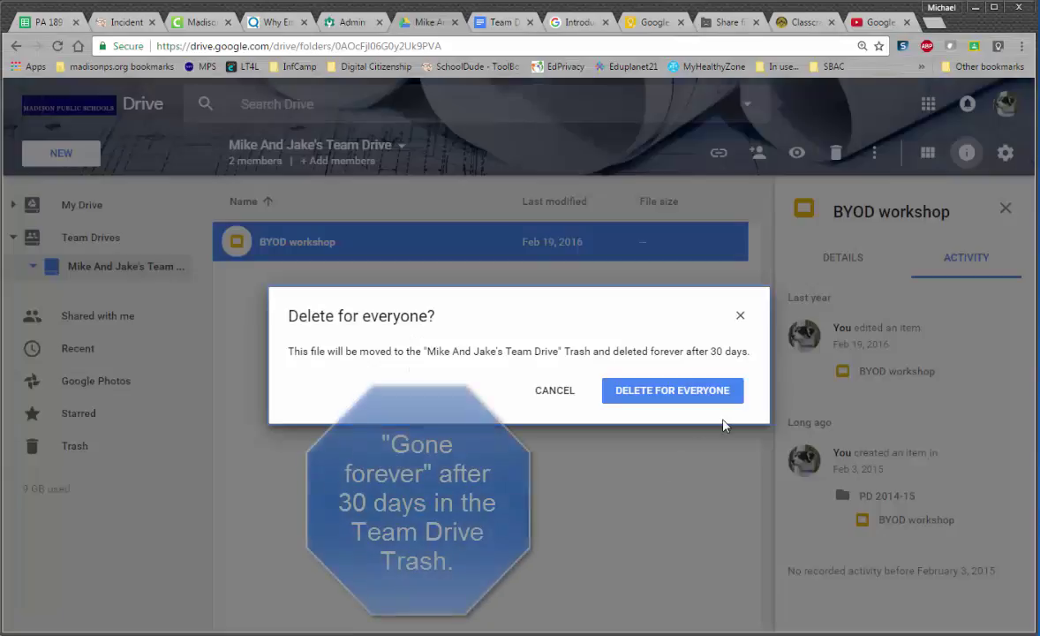
click(554, 391)
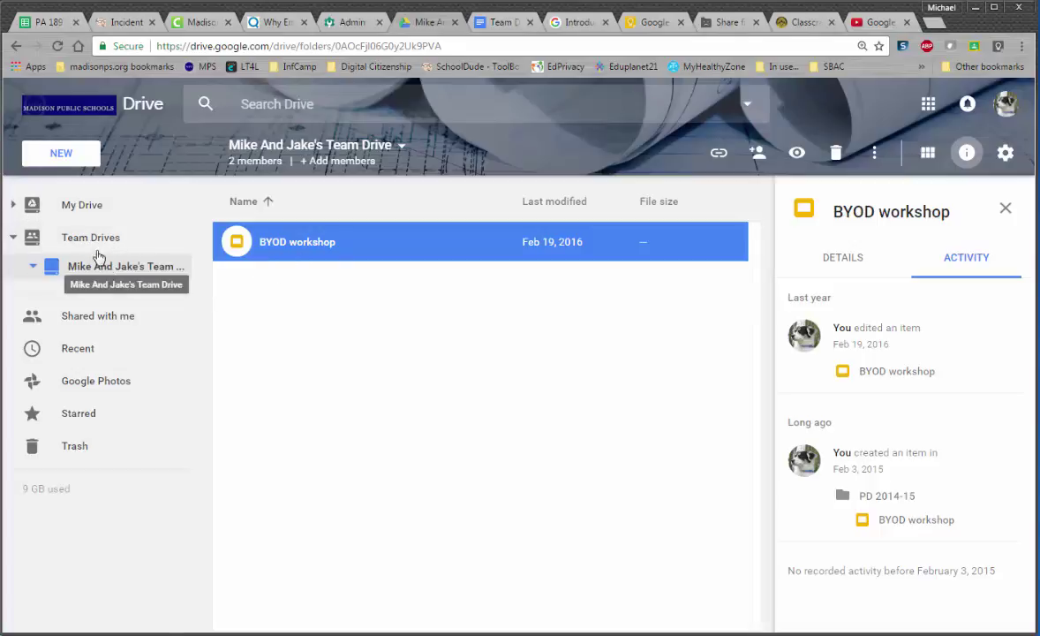
click(281, 320)
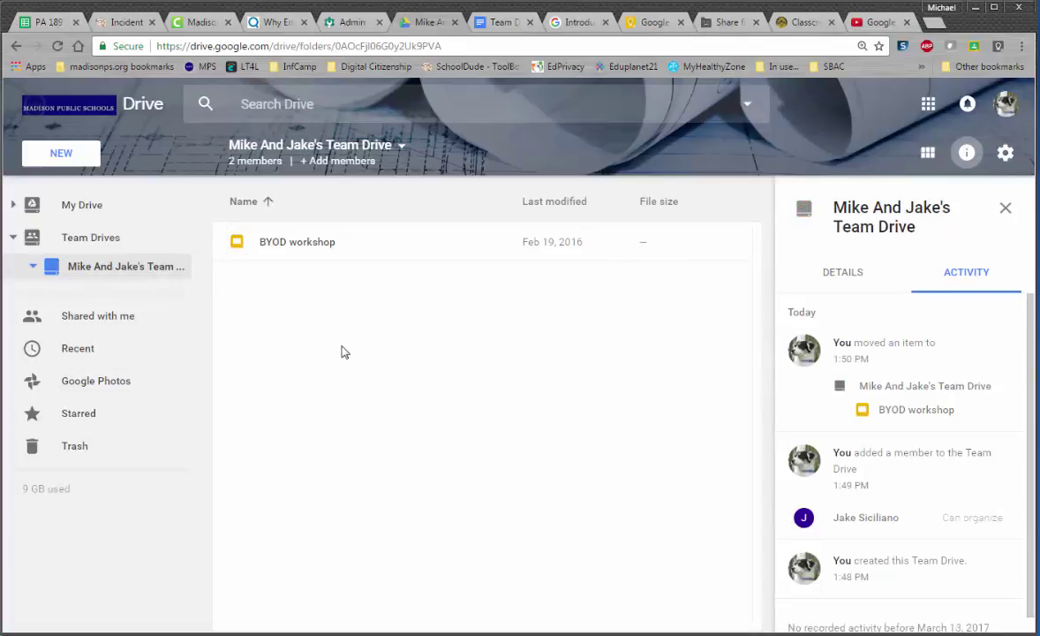
Try to move the Copy of Curriculum and Teaching Coach presentation, owned by someone else, from My Drive into the Team Drive
click(73, 205)
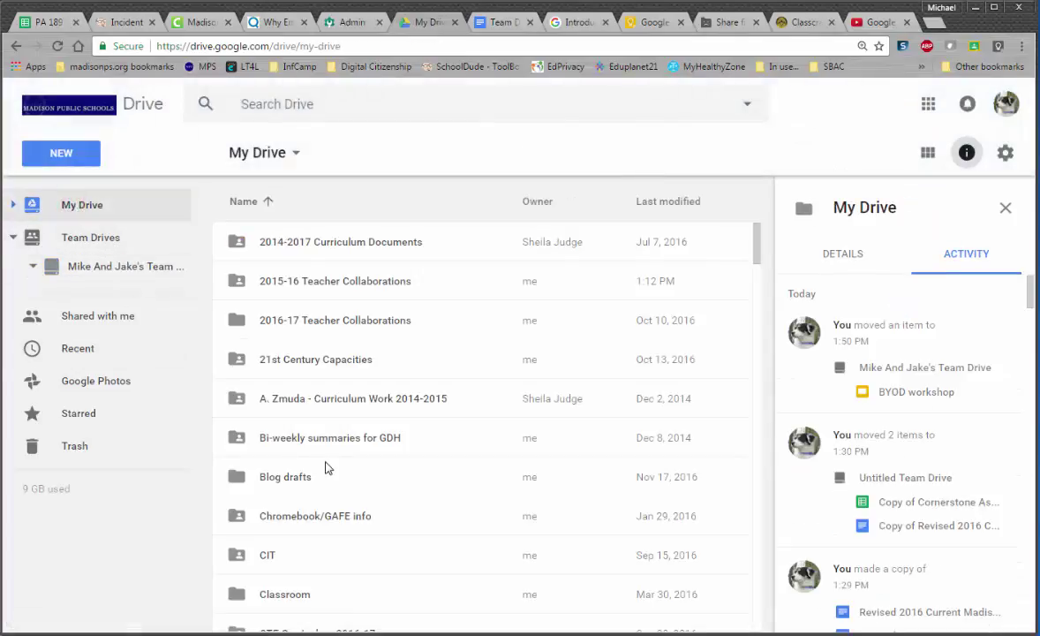
scroll(323, 467, down, 12)
scroll(319, 471, down, 11)
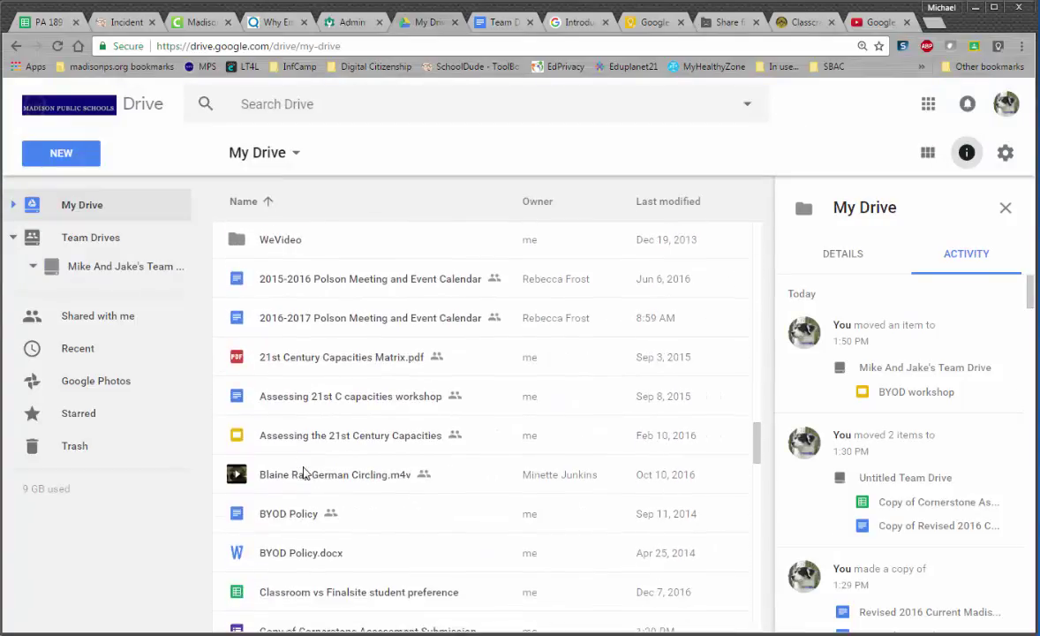
scroll(303, 473, down, 1)
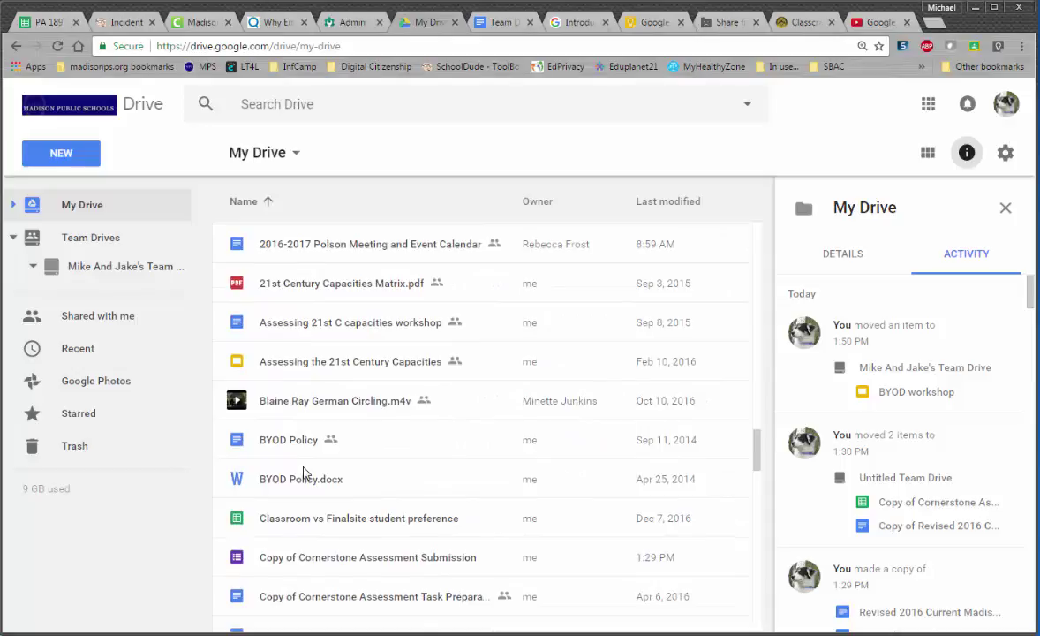
scroll(303, 472, down, 5)
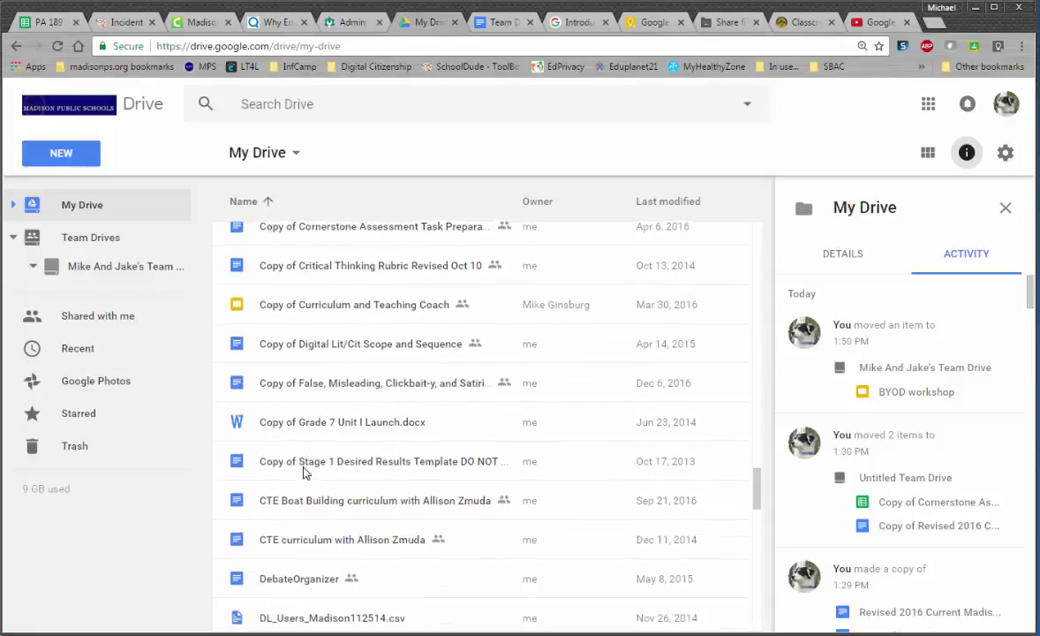
scroll(303, 473, down, 1)
scroll(283, 442, up, 2)
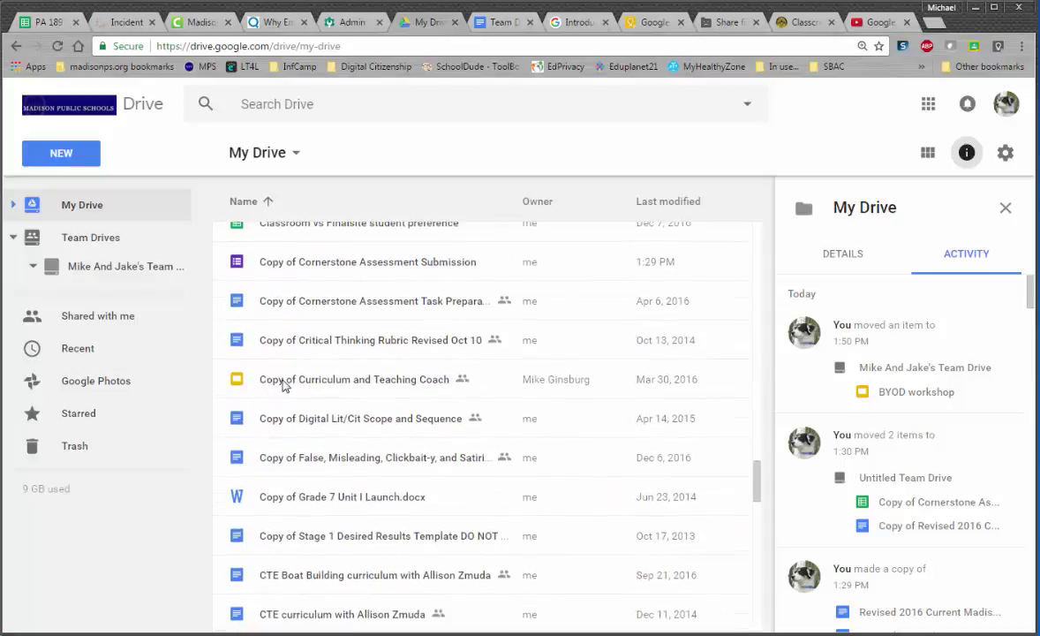
drag(291, 378, 116, 272)
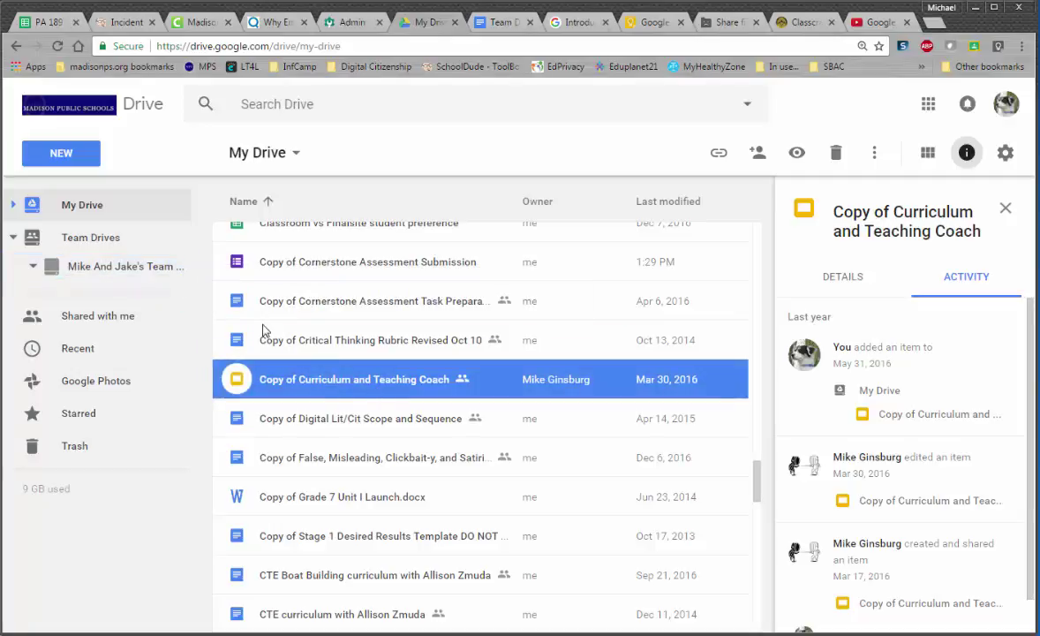
Create a new Google Docs document inside the Team Drive
click(73, 274)
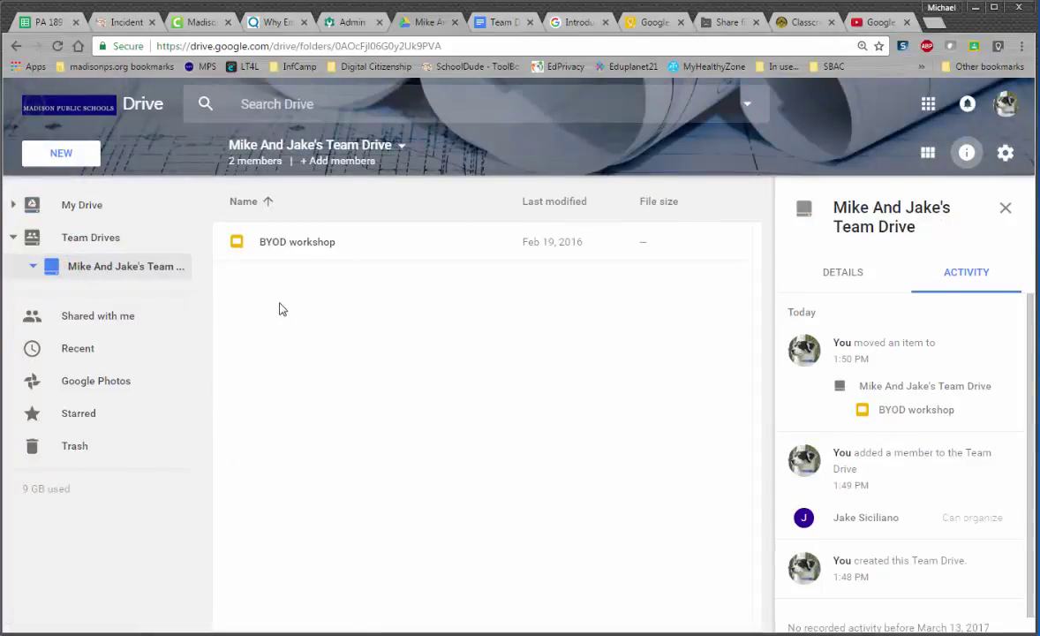
click(57, 156)
click(110, 295)
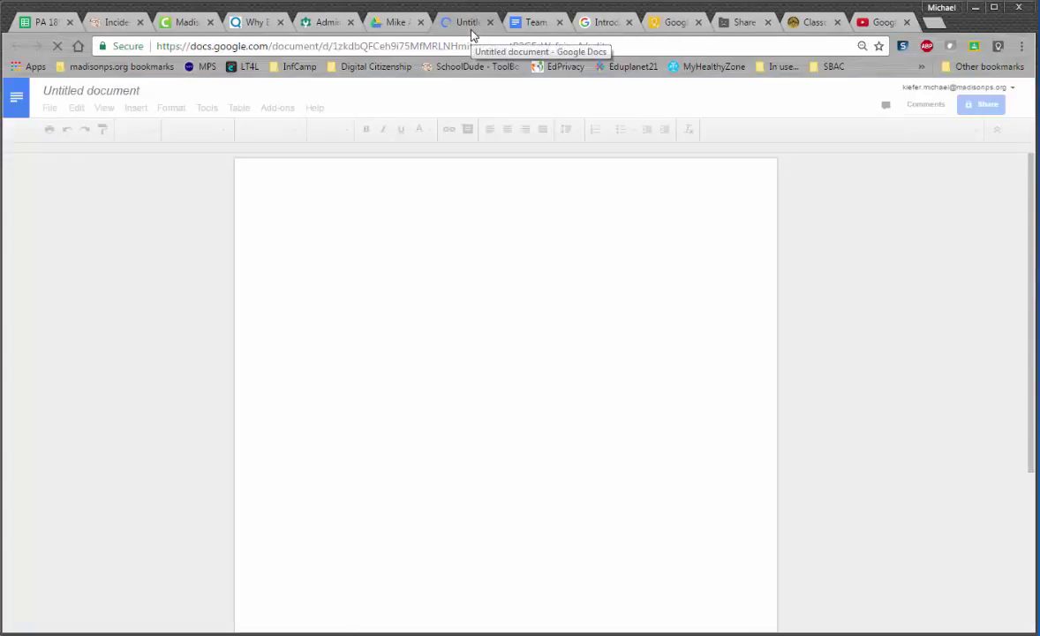
Name the new document Brainstorming and close it to return to the Team Drive's file list
click(102, 91)
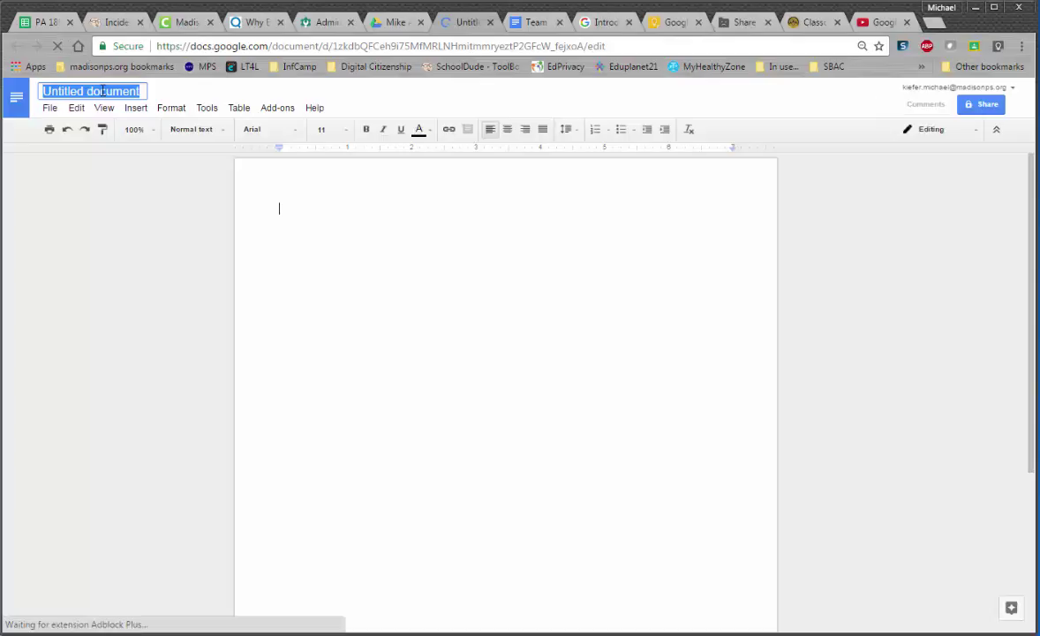
text(Brainstorming)
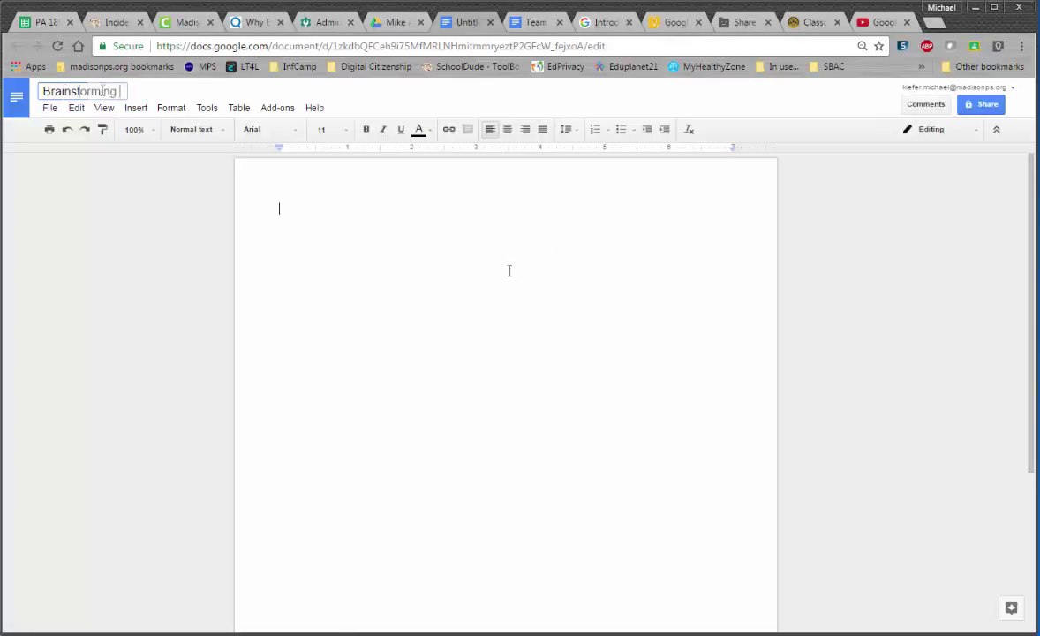
click(426, 236)
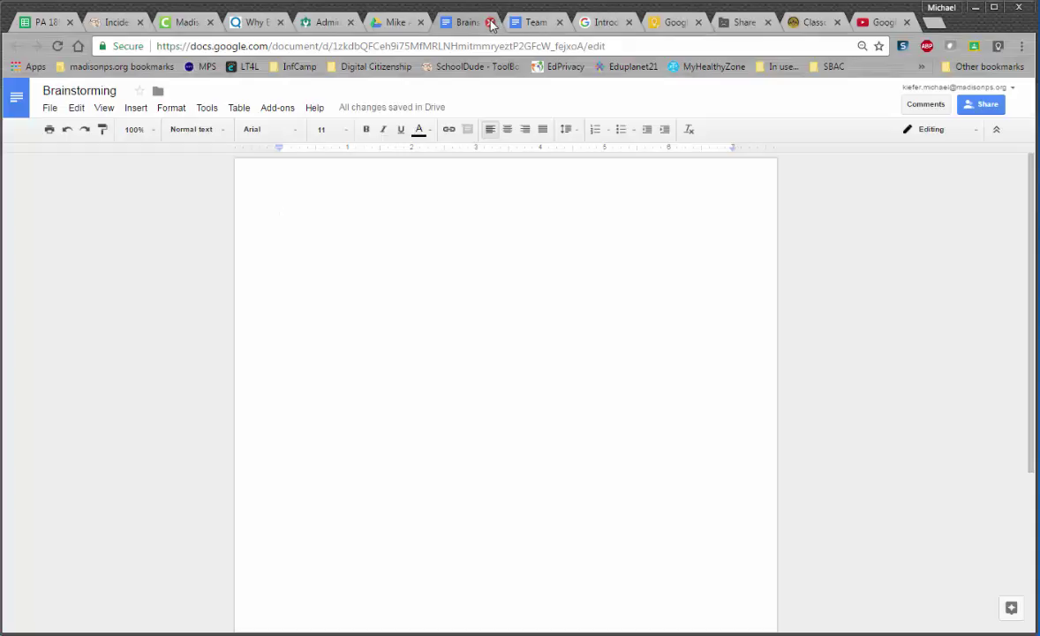
click(491, 24)
click(362, 322)
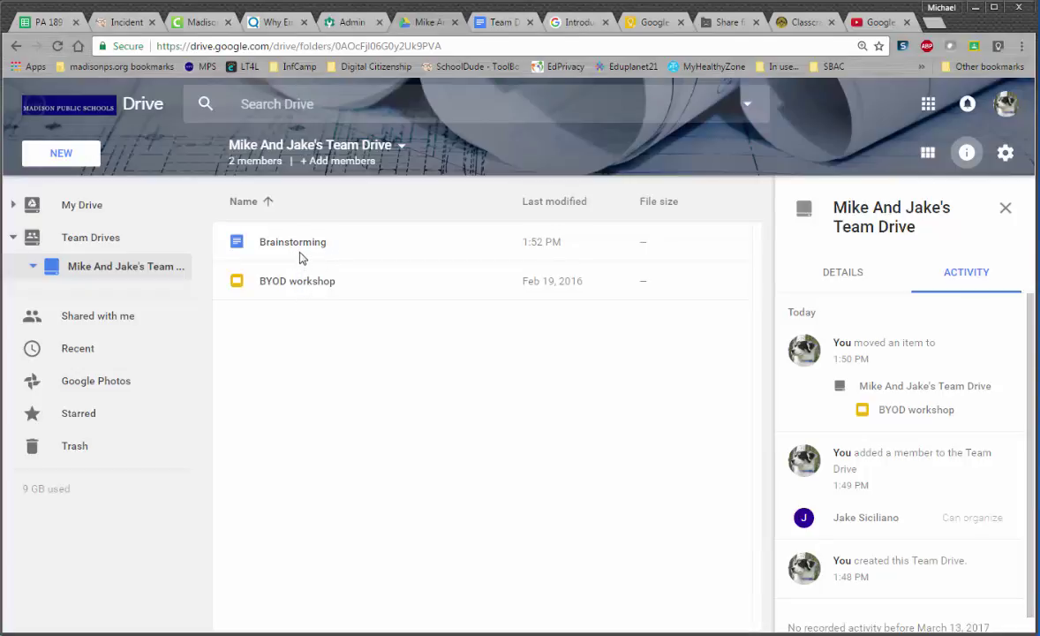
View My Drive for comparison, and reopen the Team Drive from the Team Drives list with its contents refreshed
click(14, 241)
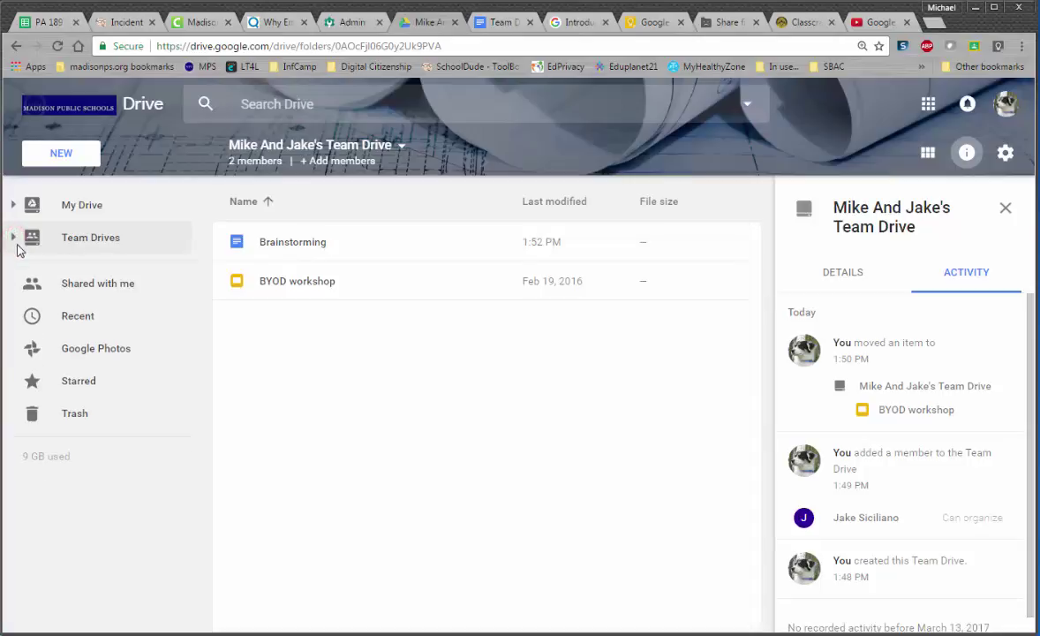
click(80, 208)
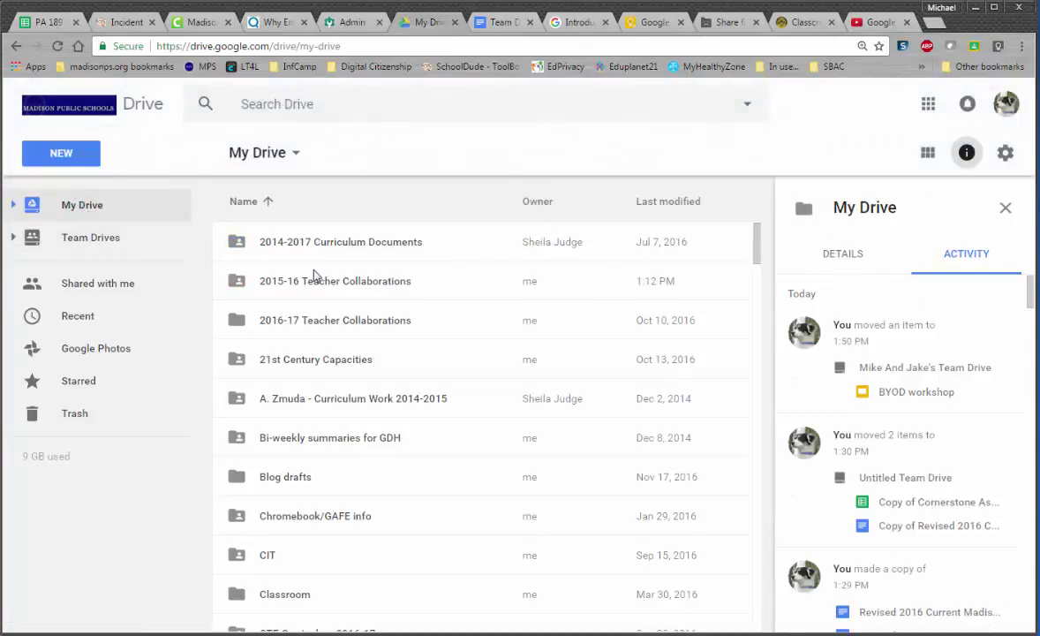
click(104, 242)
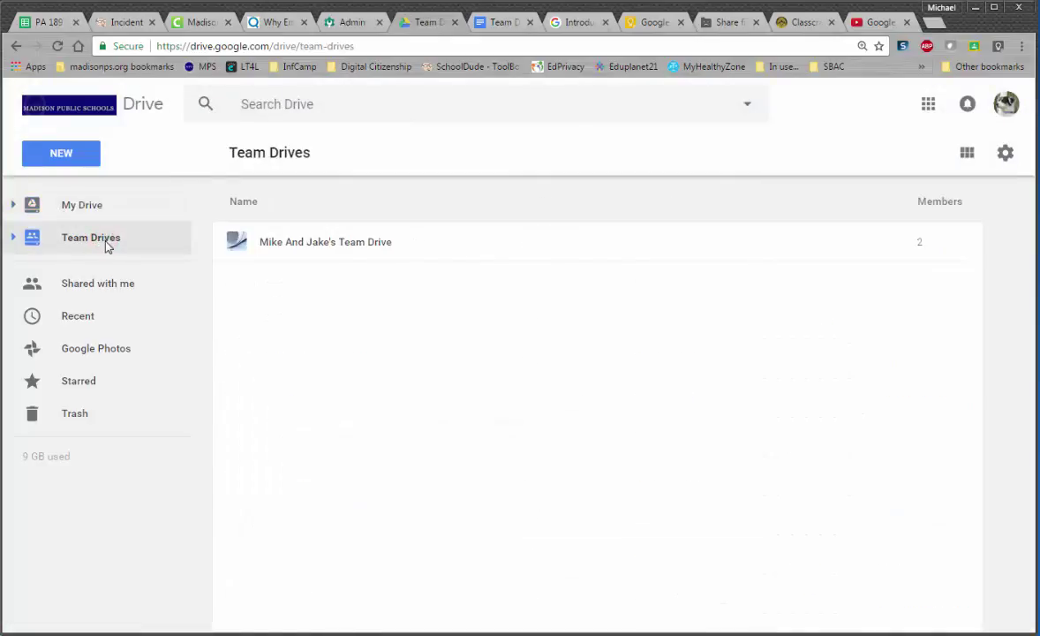
double_click(323, 249)
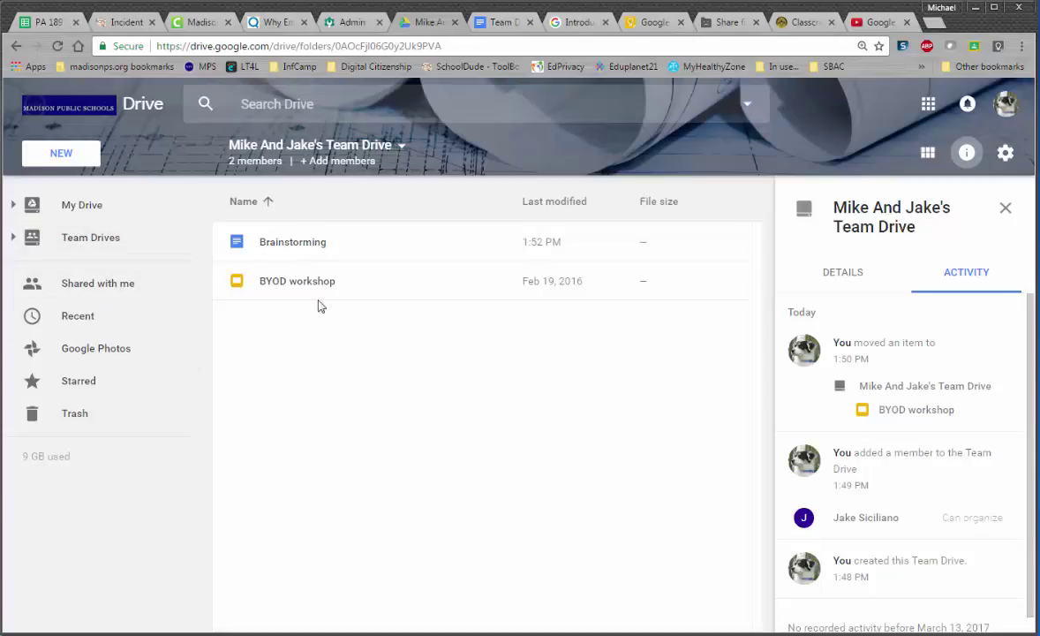
click(320, 350)
click(57, 45)
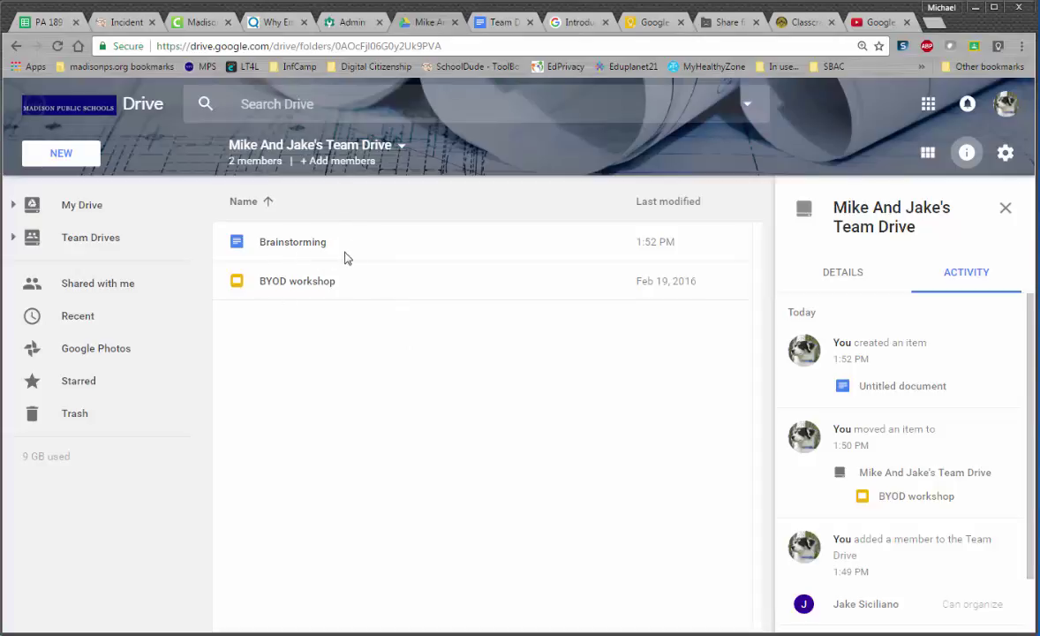
Examine the access levels available for the added member in the Team Drive's member access settings, keeping full access
click(263, 161)
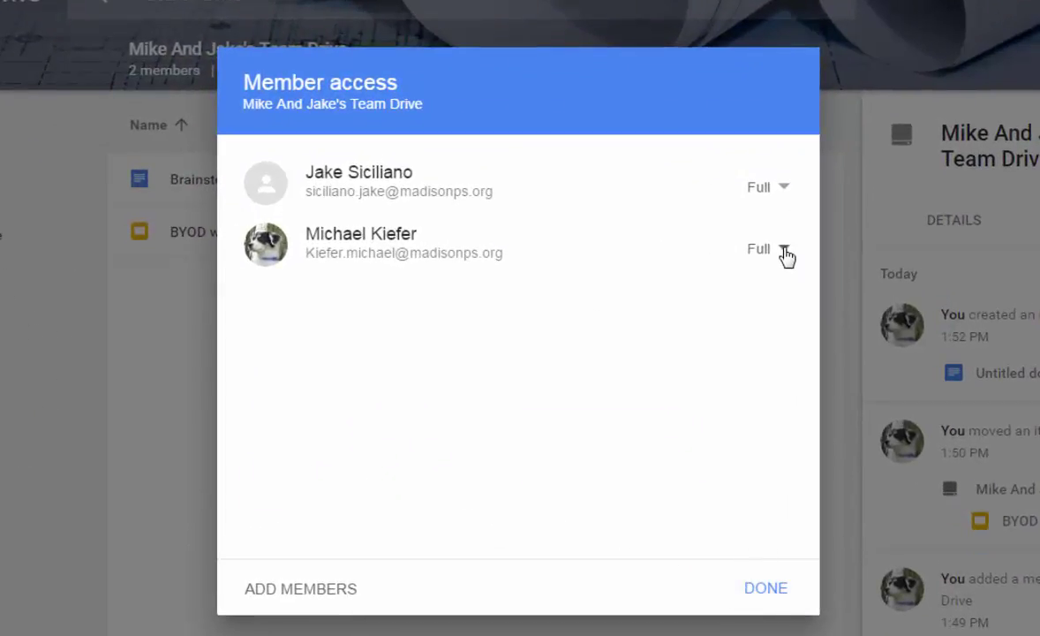
click(780, 190)
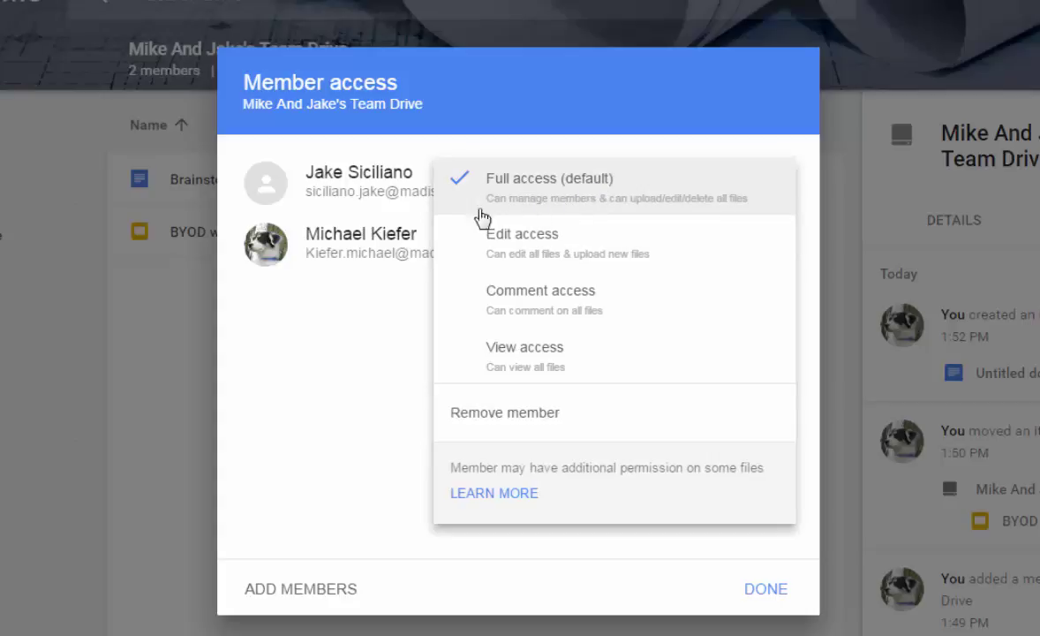
click(358, 354)
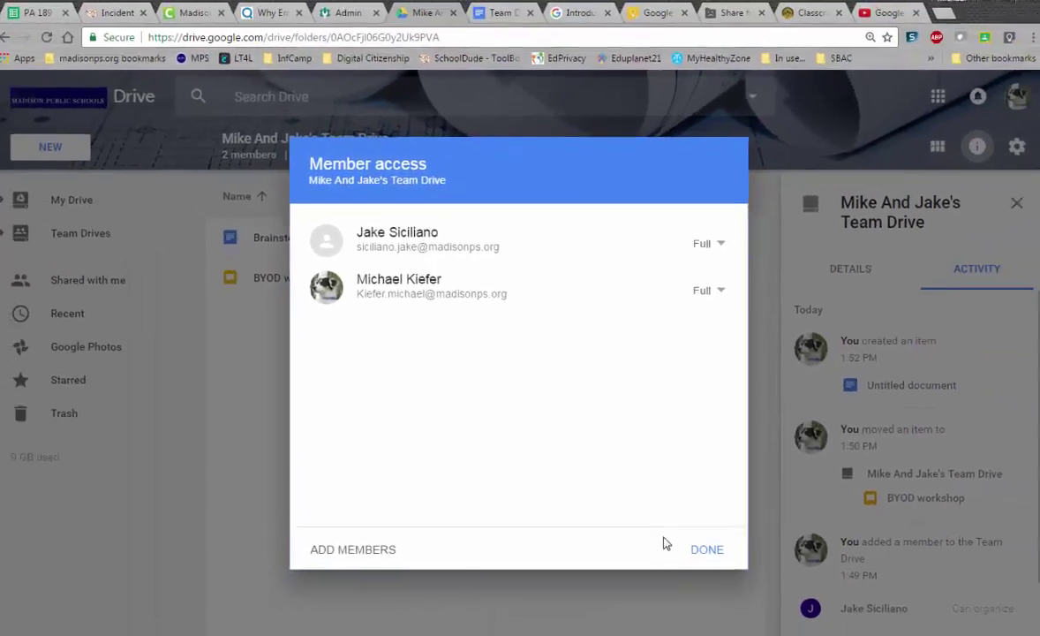
click(697, 550)
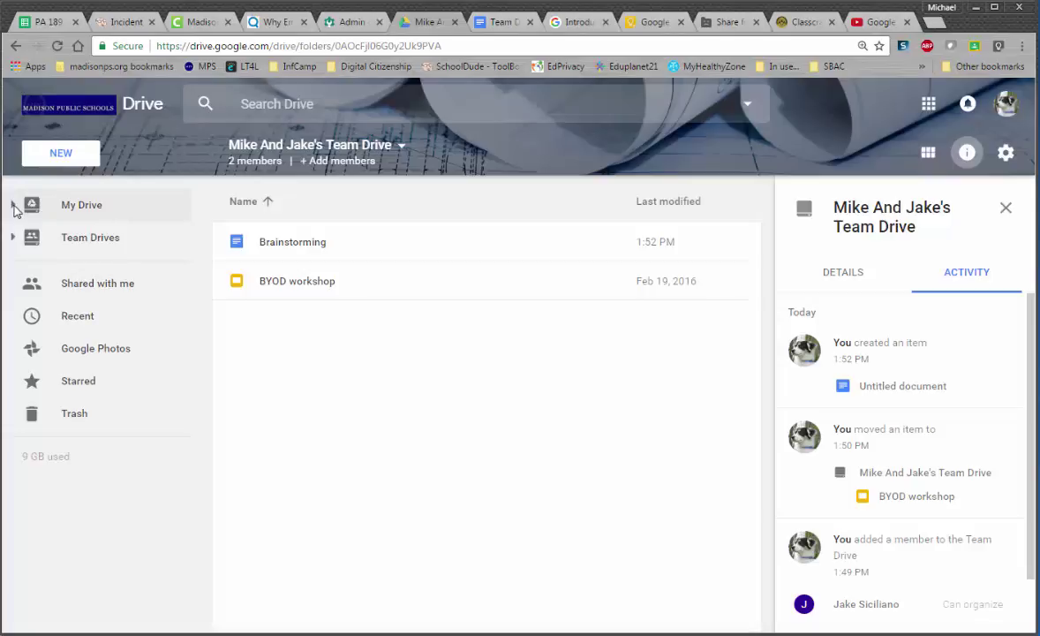
Make a copy of the Revised 2016 Current Madison Cornerstone Rubric in My Drive's 2015-16 Teacher Collaborations > Cornerstone folder
click(81, 213)
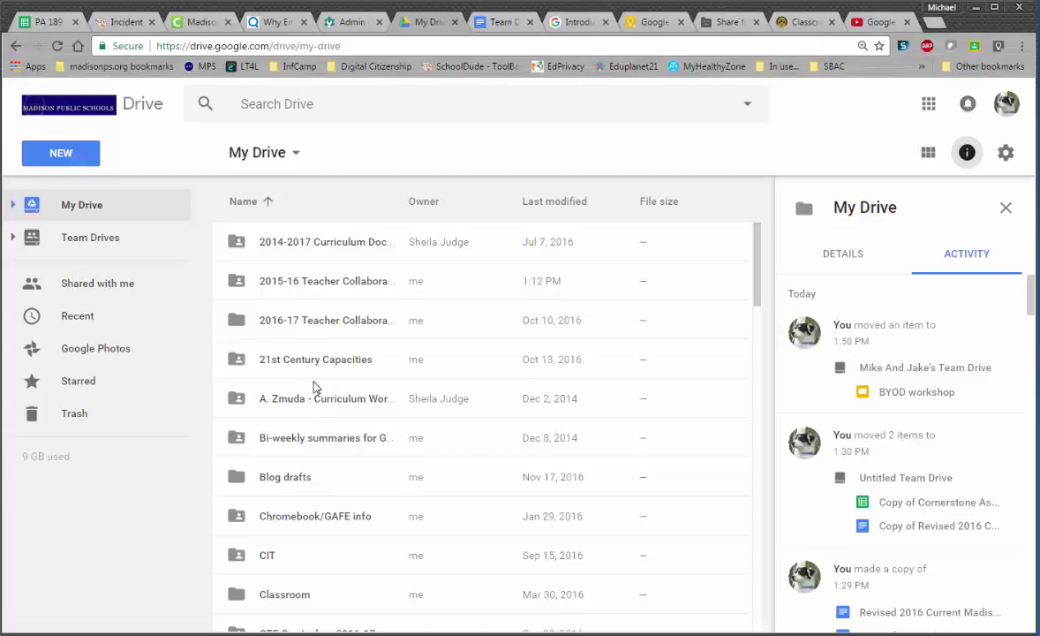
scroll(394, 530, down, 2)
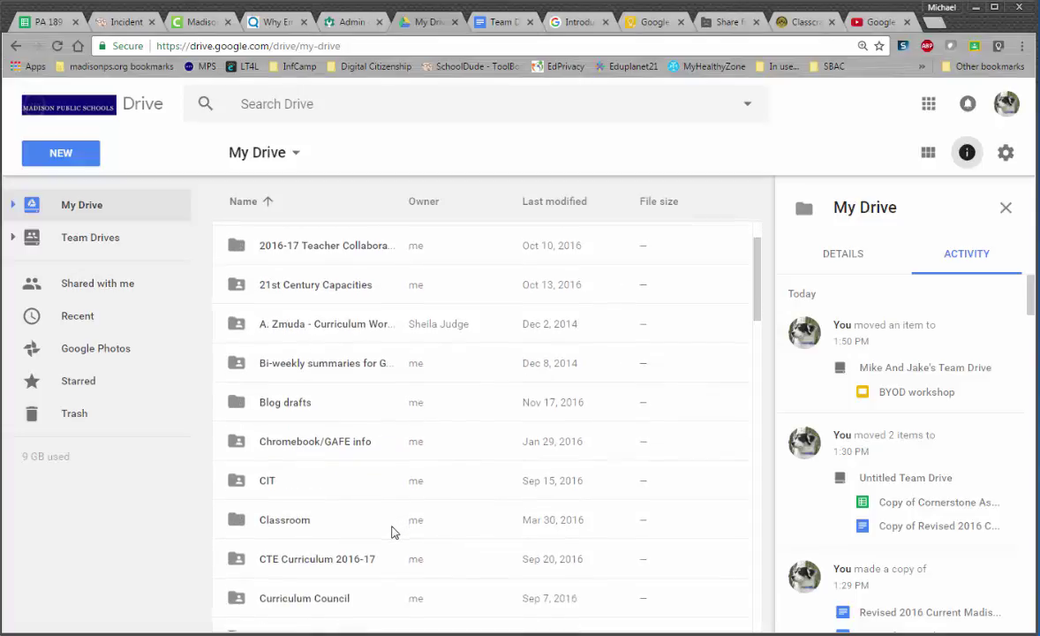
scroll(393, 530, up, 2)
click(336, 282)
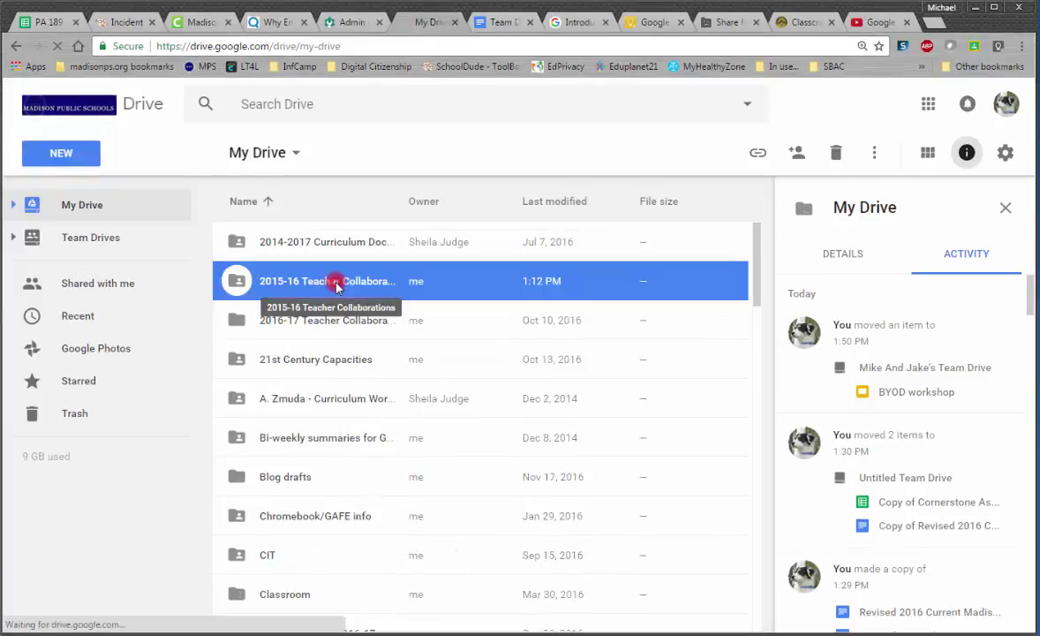
double_click(336, 283)
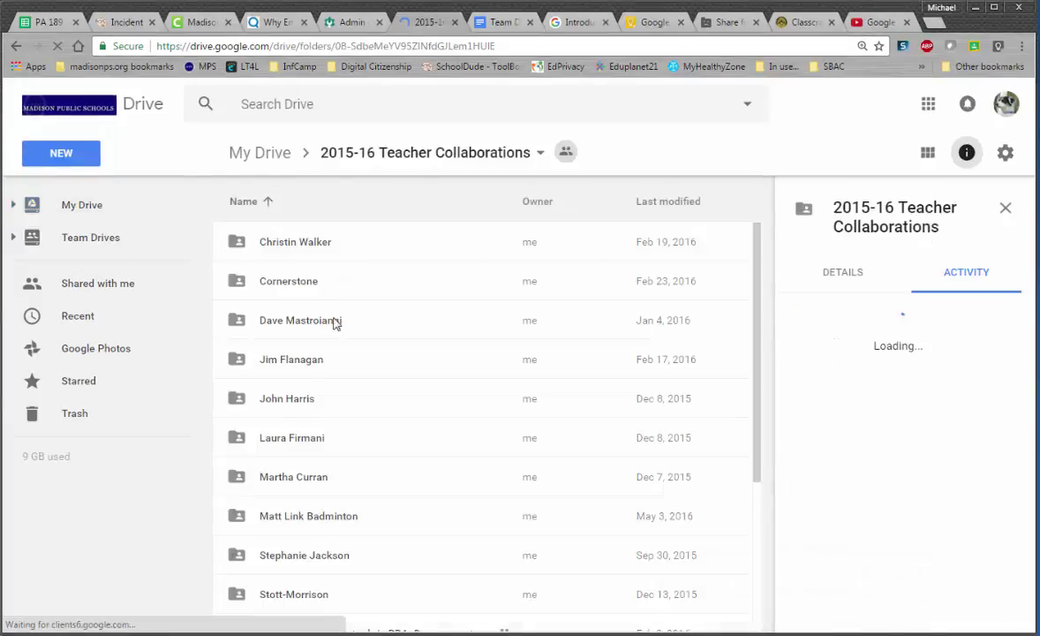
click(270, 284)
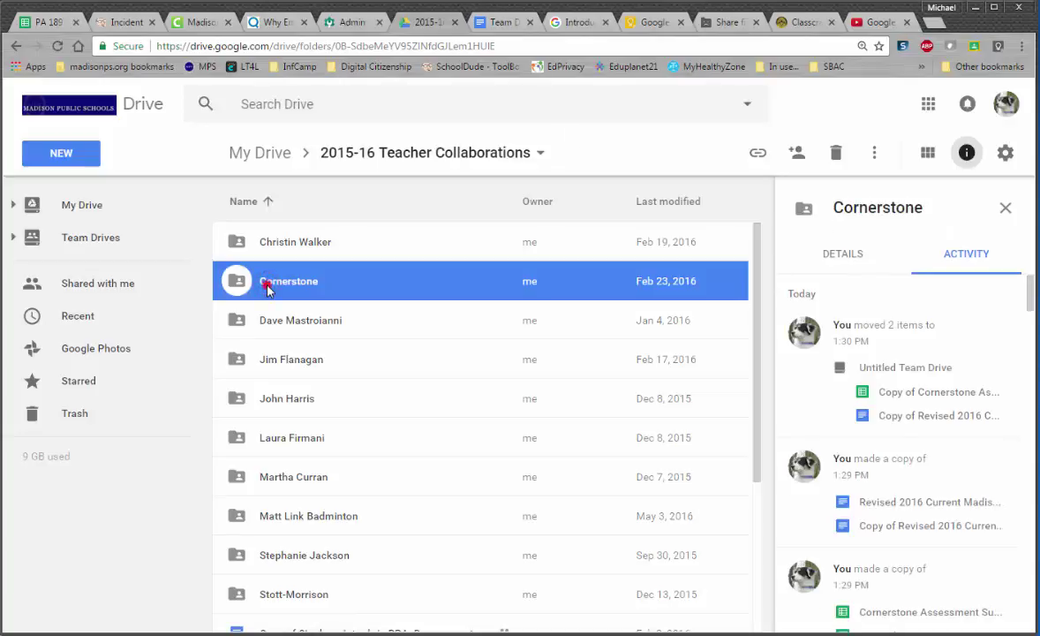
double_click(267, 288)
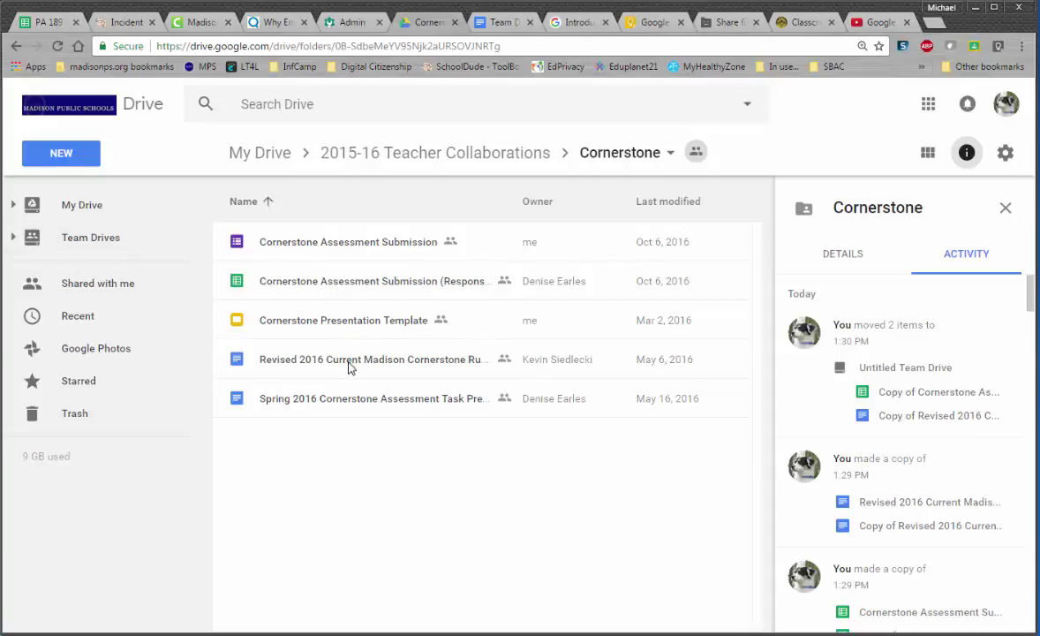
right_click(377, 368)
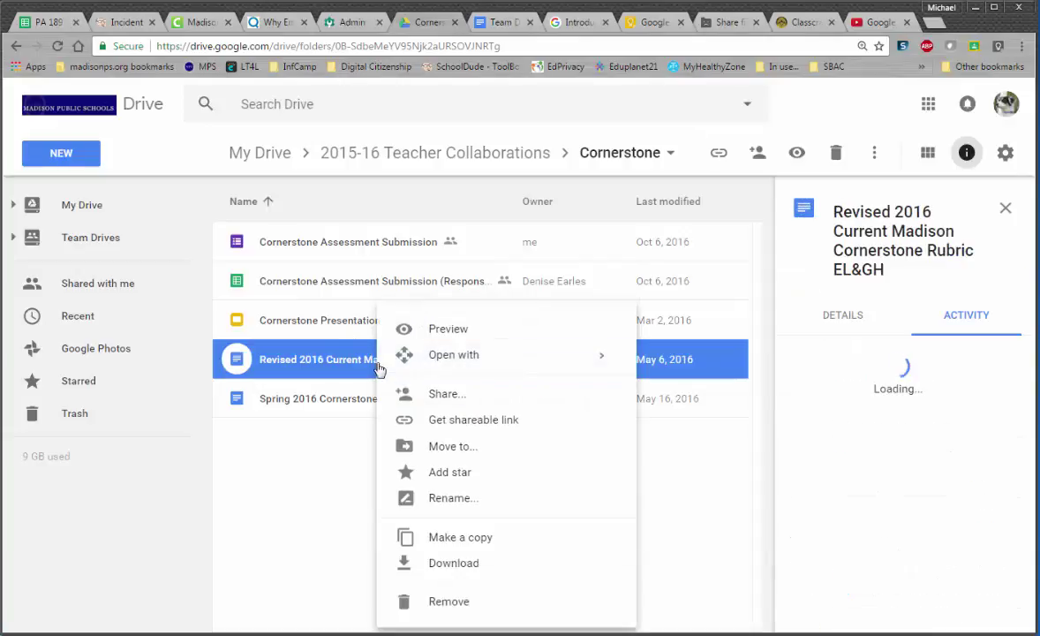
click(457, 533)
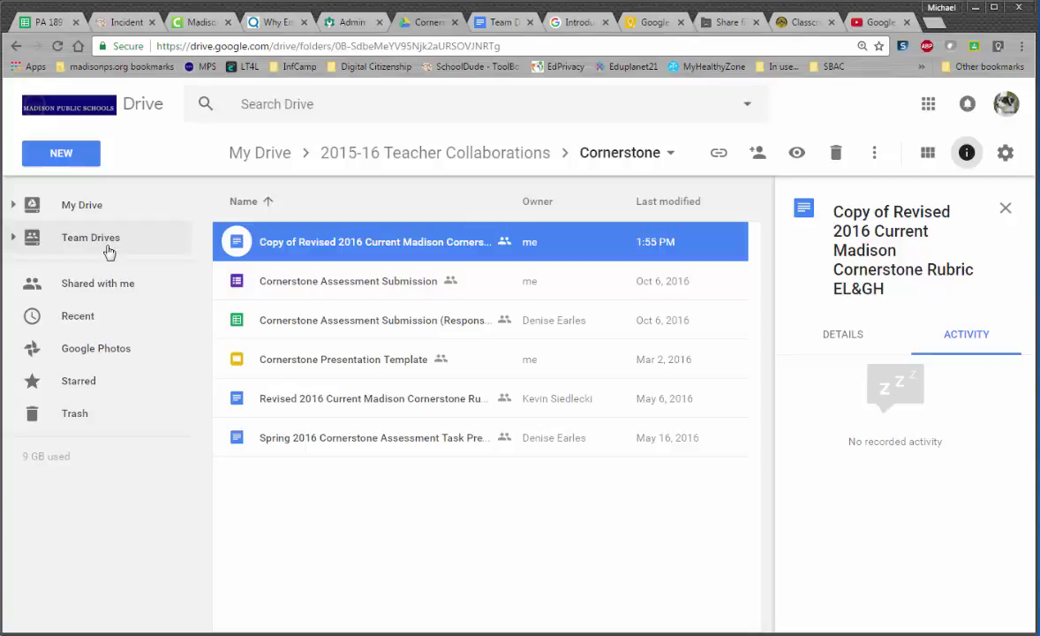
Remove the copied Cornerstone rubric from the Cornerstone folder and return to the Team Drives list
right_click(385, 244)
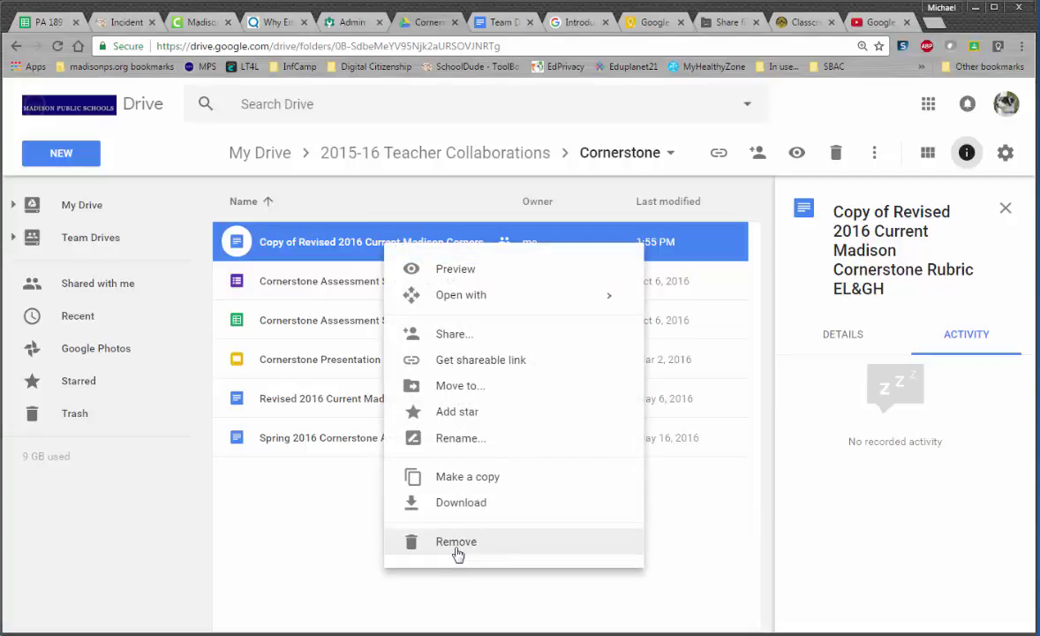
click(457, 542)
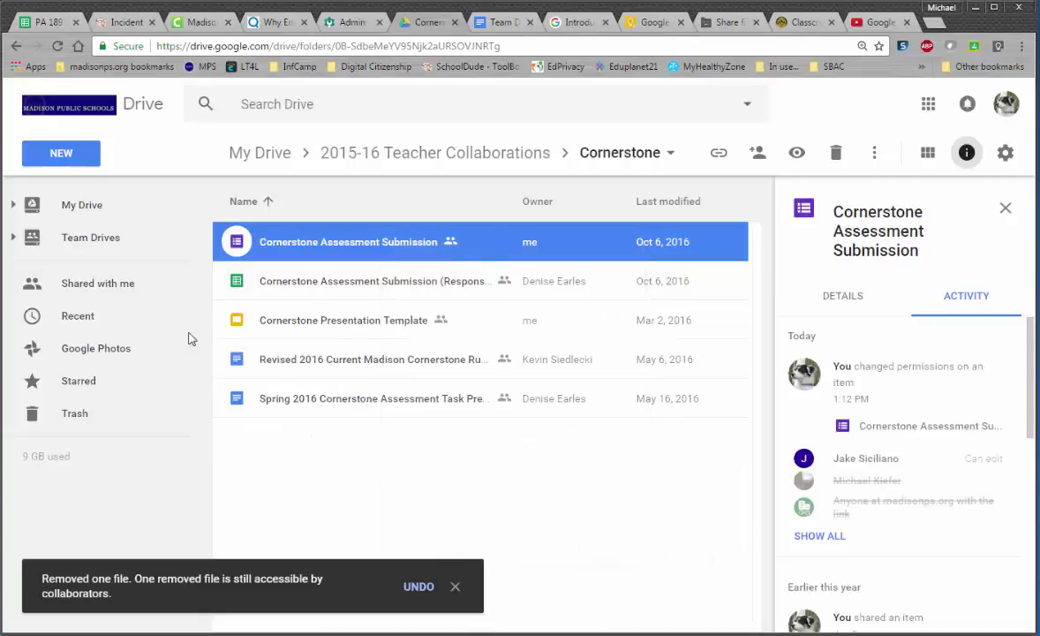
click(97, 238)
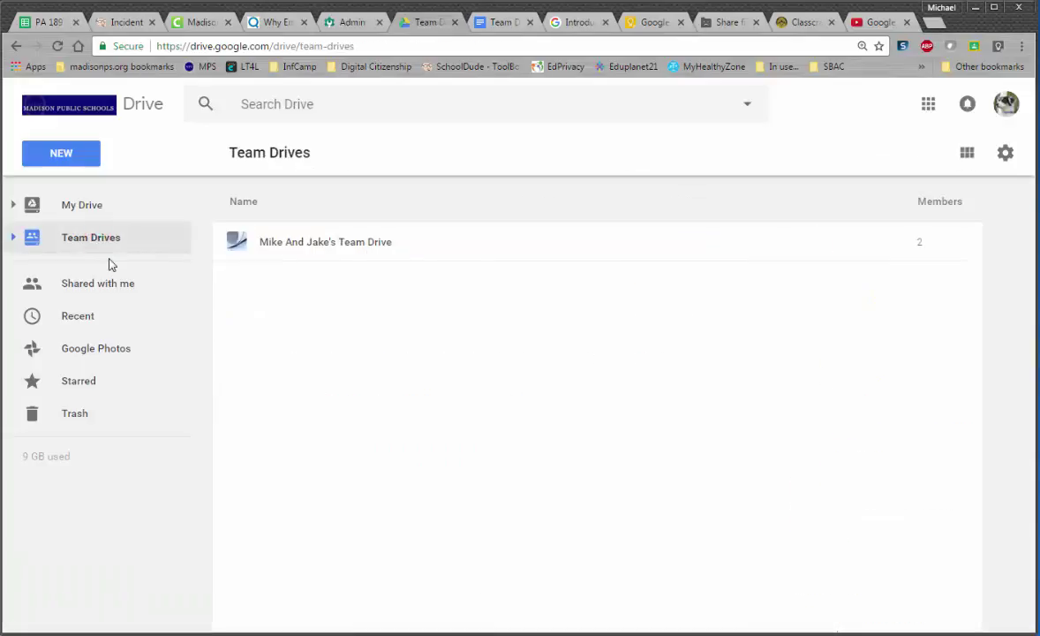